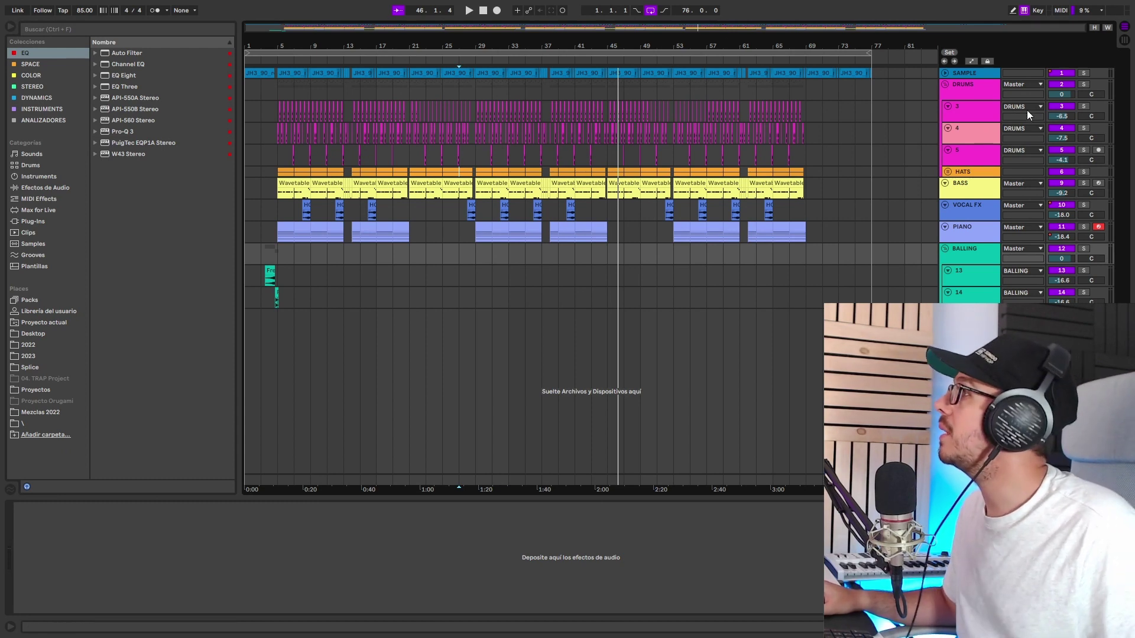
Select the DRUMS group and play the arrangement from bar 5 to hear the uncompressed drums.
left_click(979, 91)
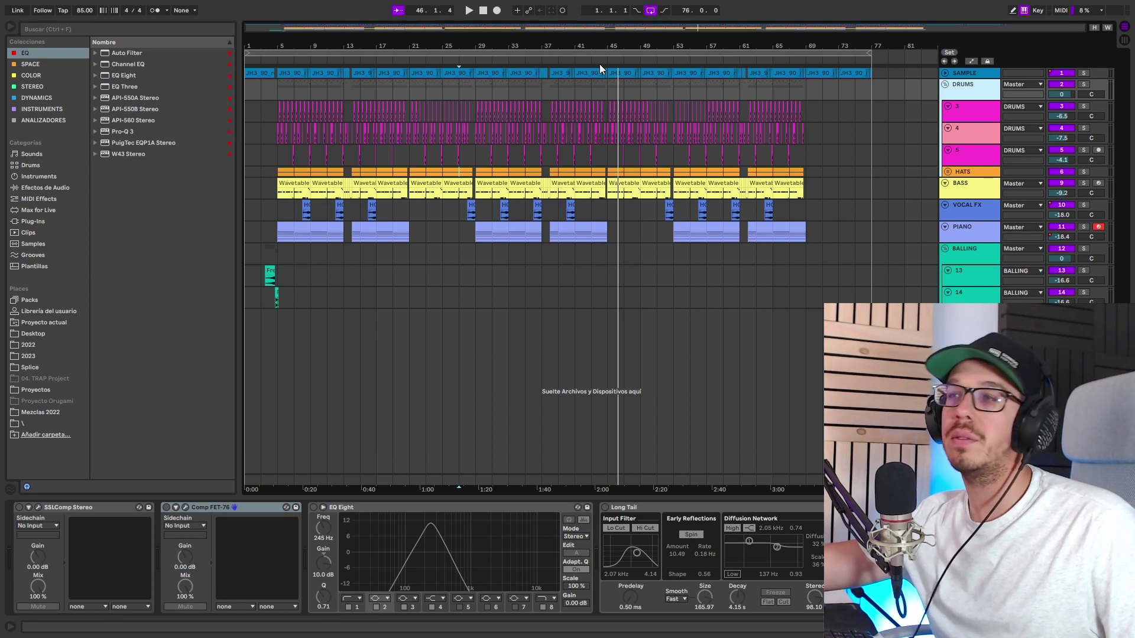
left_click(279, 87)
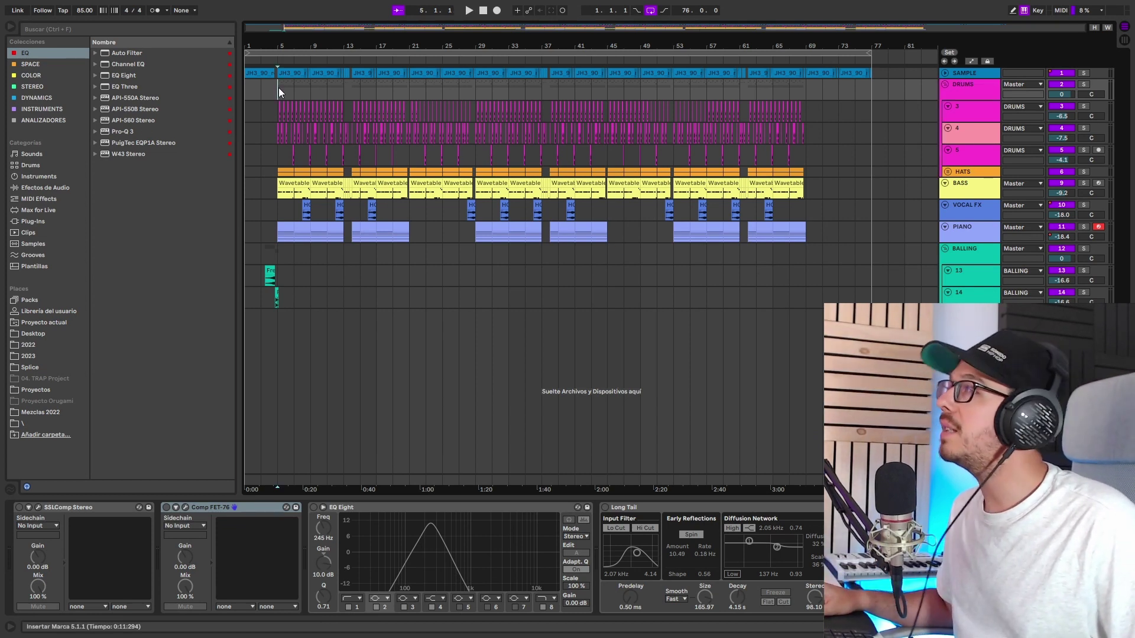
key("space")
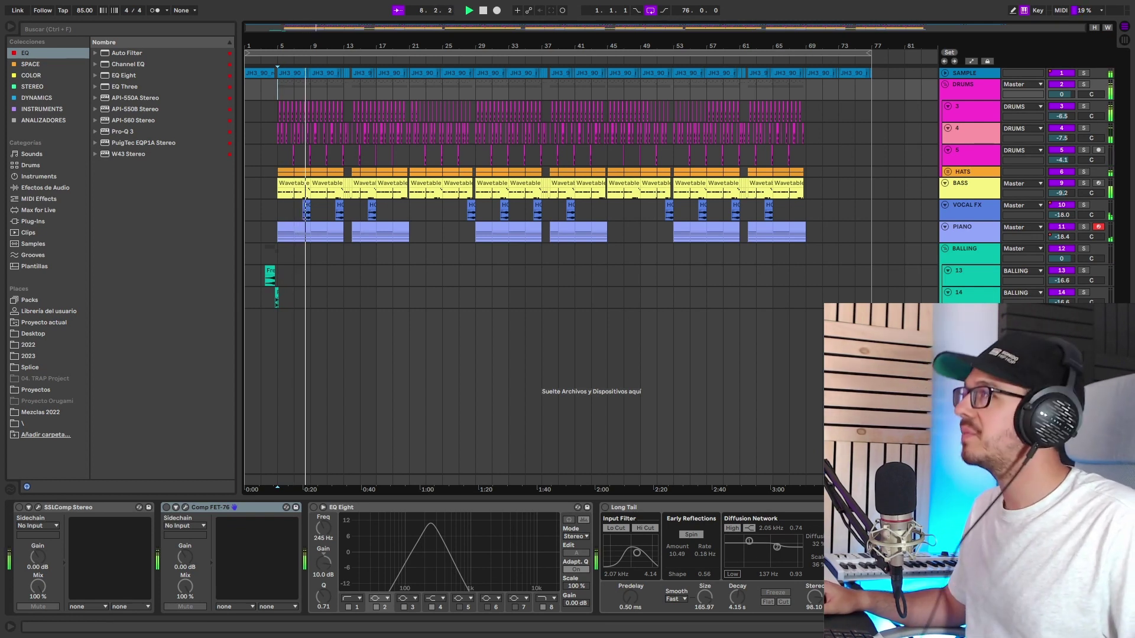
left_click(483, 11)
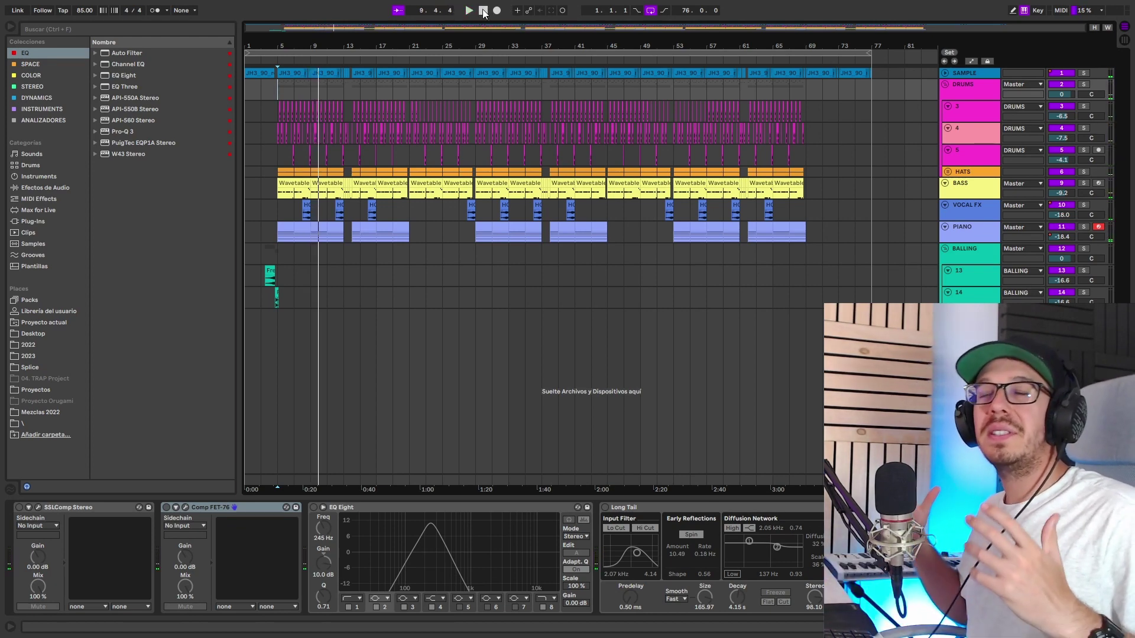
Open the SSLComp Stereo compressor from the DRUMS group's device chain.
left_click(980, 88)
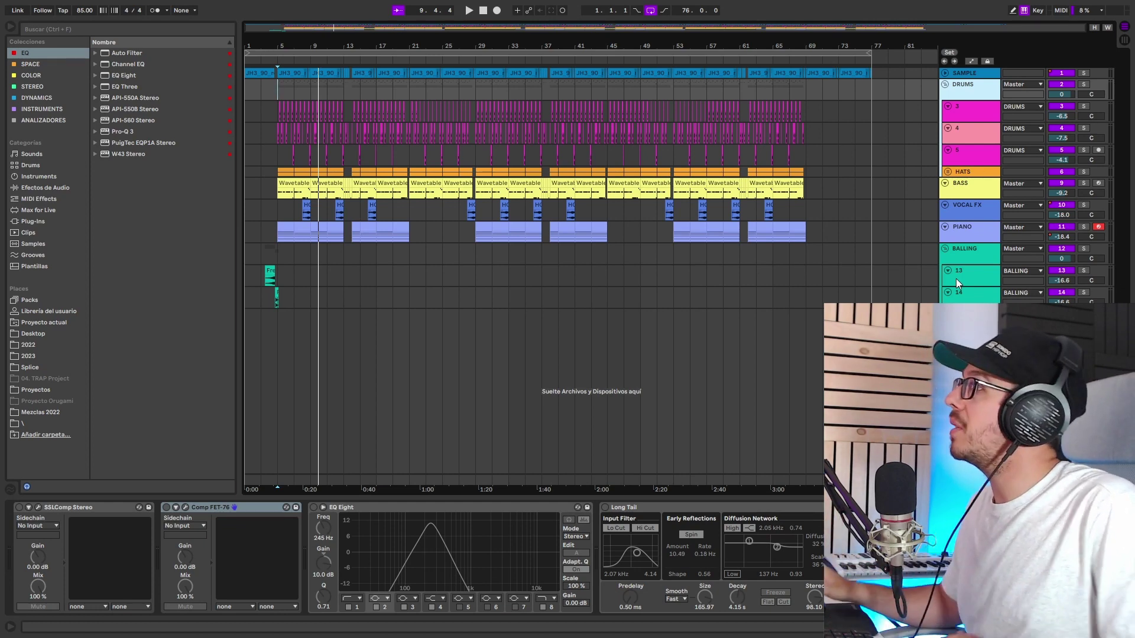
double_click(956, 89)
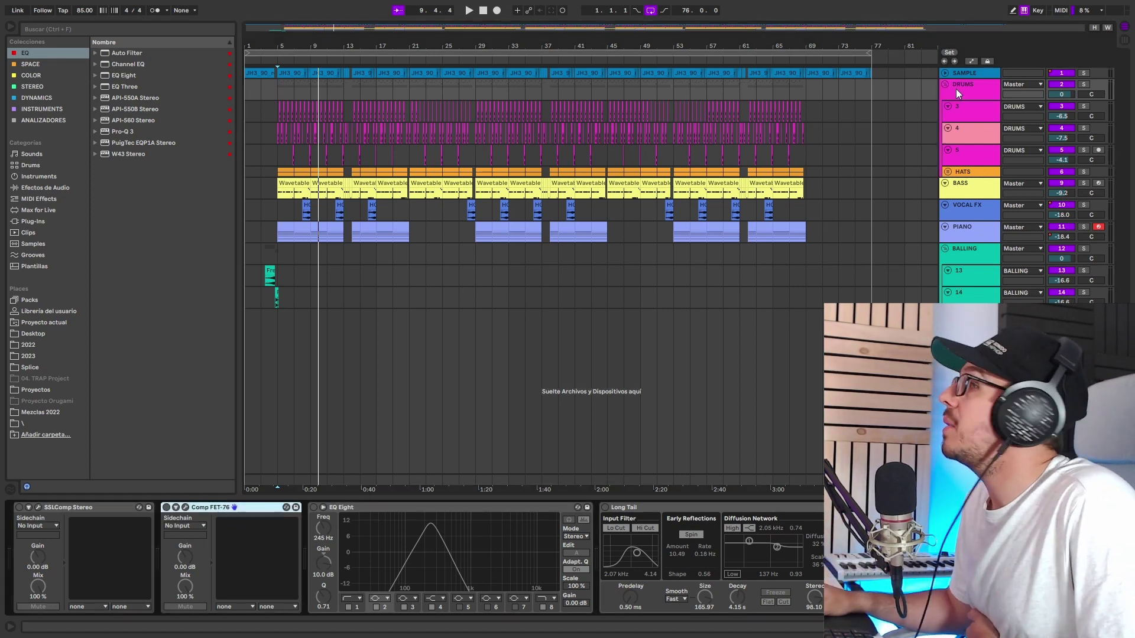
left_click(87, 506)
left_click(221, 508)
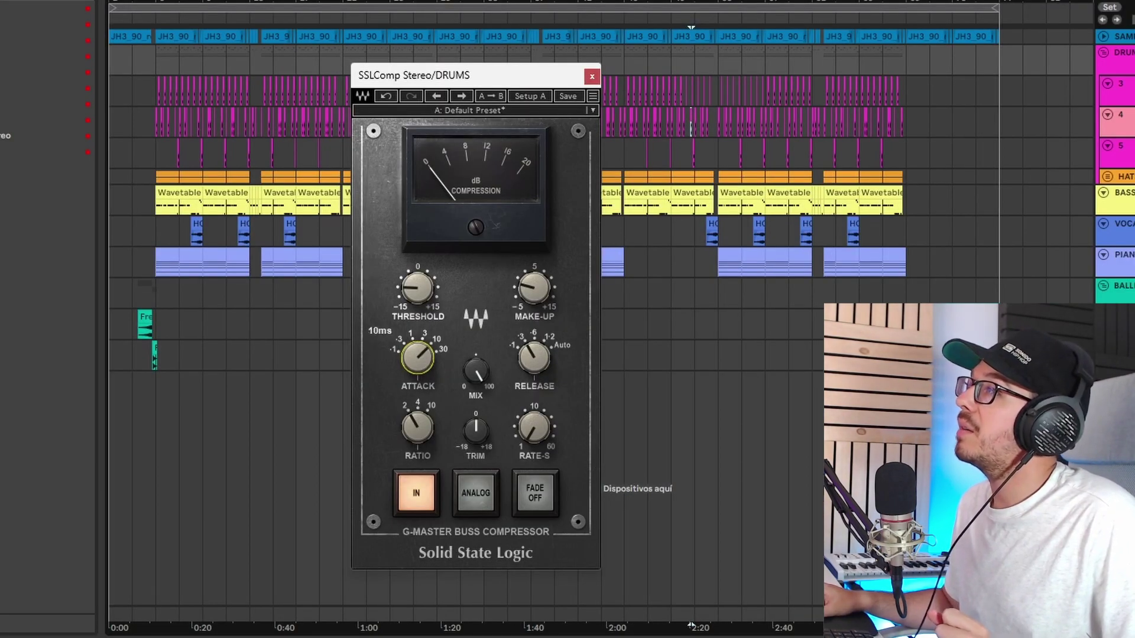
Set the SSL compressor's attack to 30 ms, release to .3 and ratio to 2:1.
left_click_drag(417, 357, 418, 389)
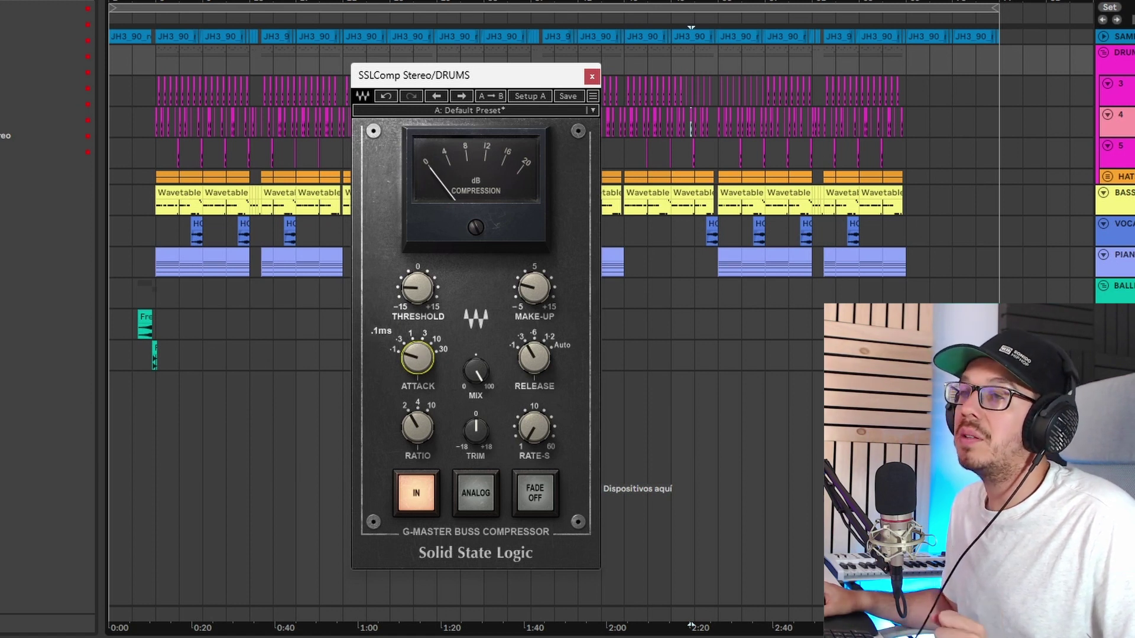
left_click_drag(417, 359, 418, 322)
left_click_drag(528, 361, 531, 360)
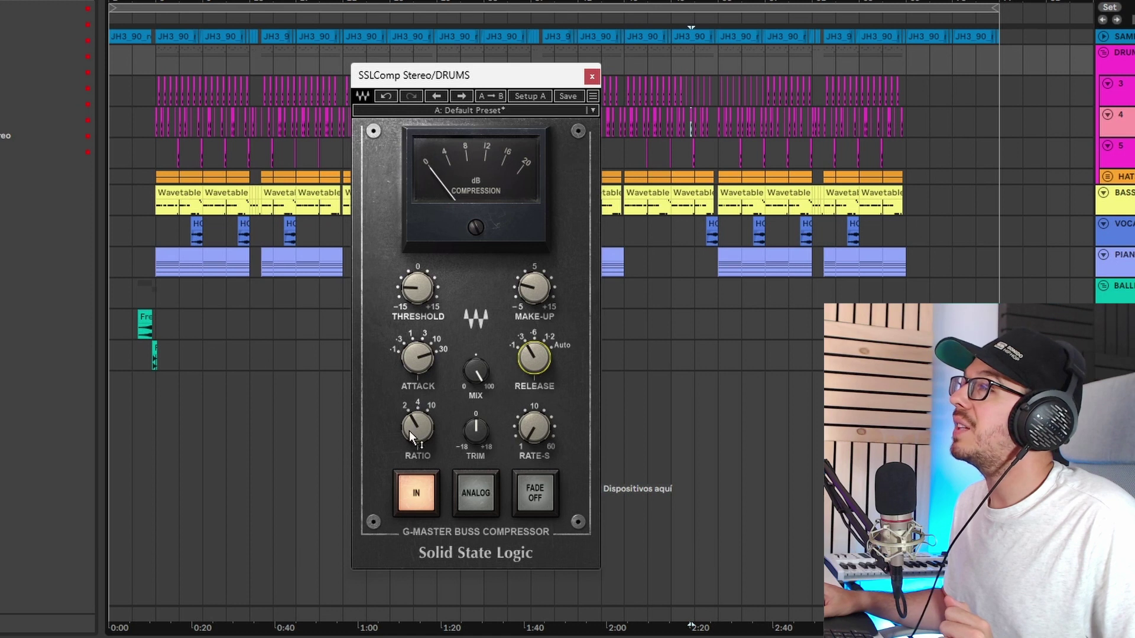
left_click_drag(415, 419, 414, 418)
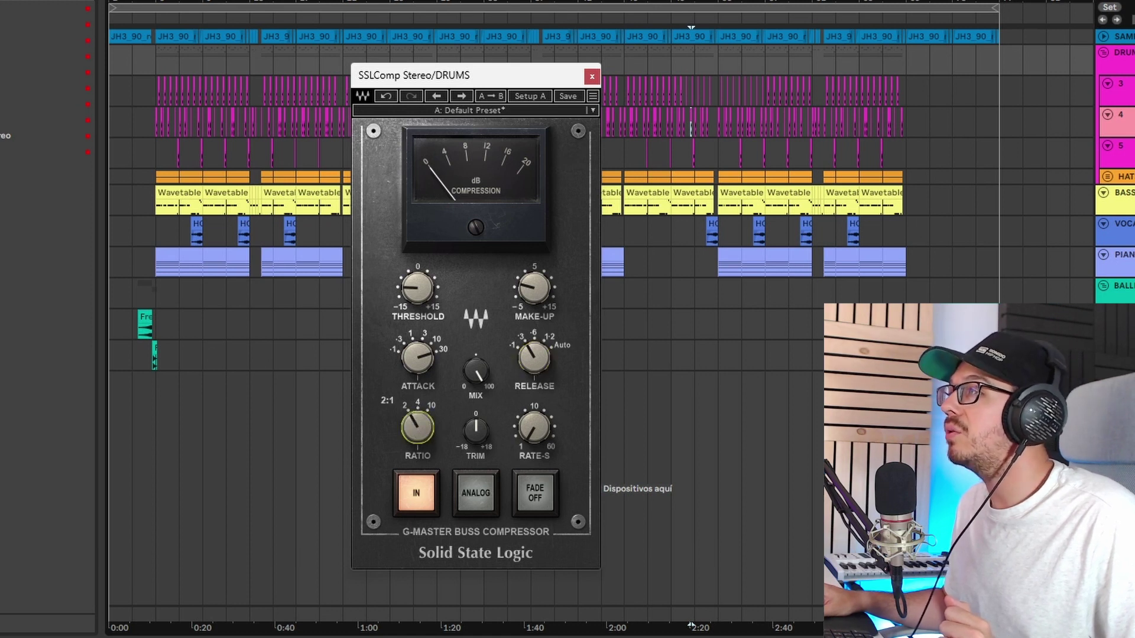
left_click_drag(414, 419, 412, 430)
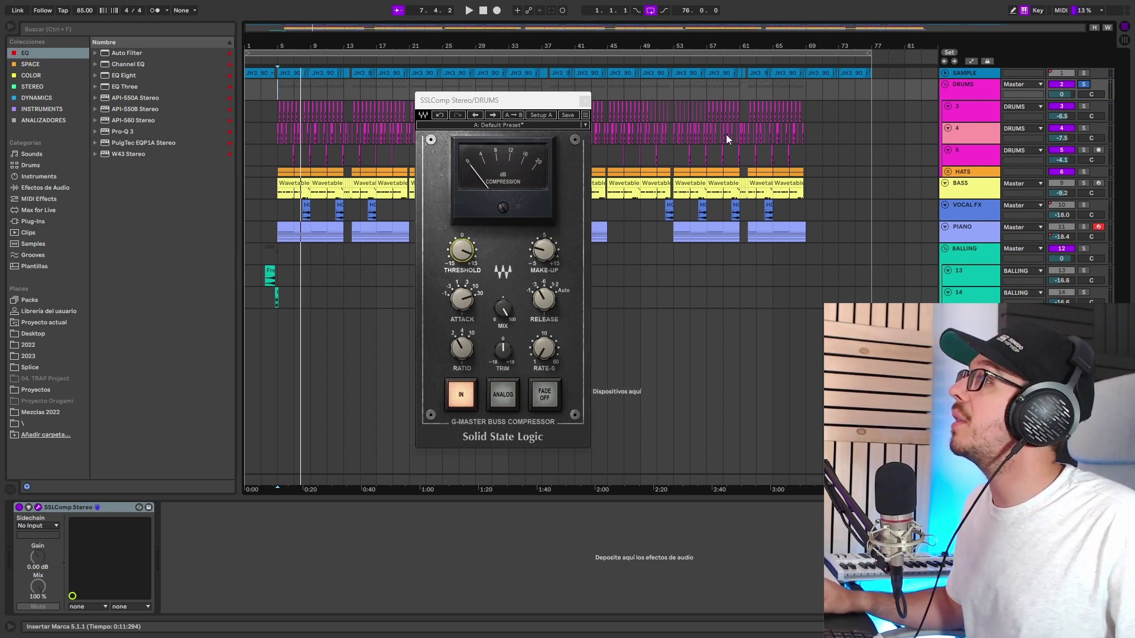
Lower the compressor's threshold to 0.9 during drum playback and raise the make-up gain to compensate.
left_click_drag(462, 250, 462, 248)
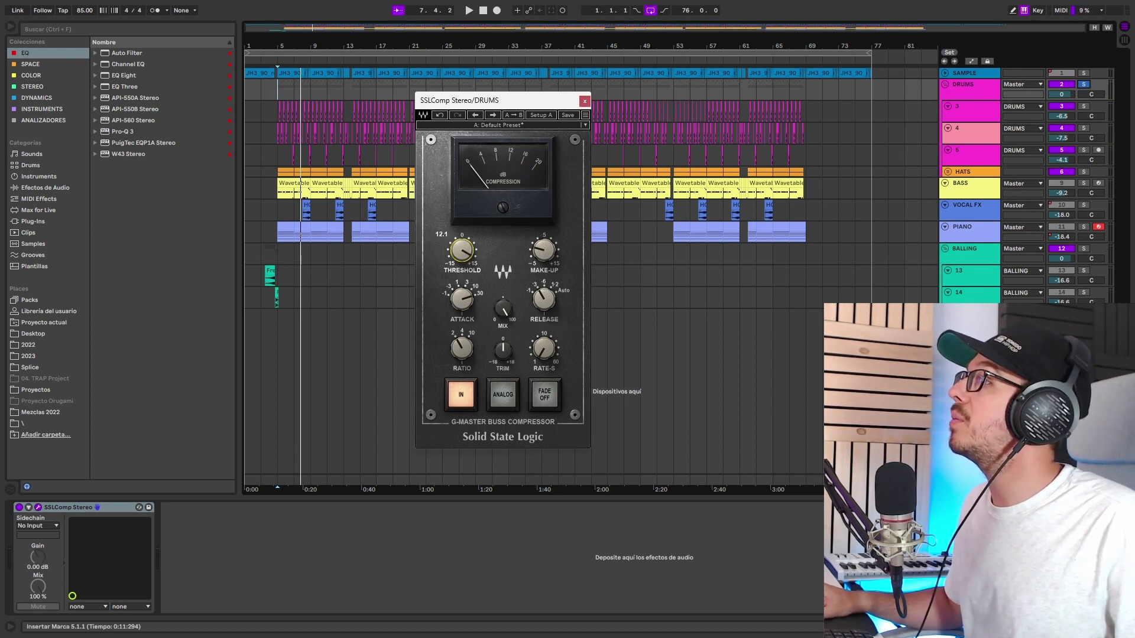
left_click_drag(547, 244, 539, 256)
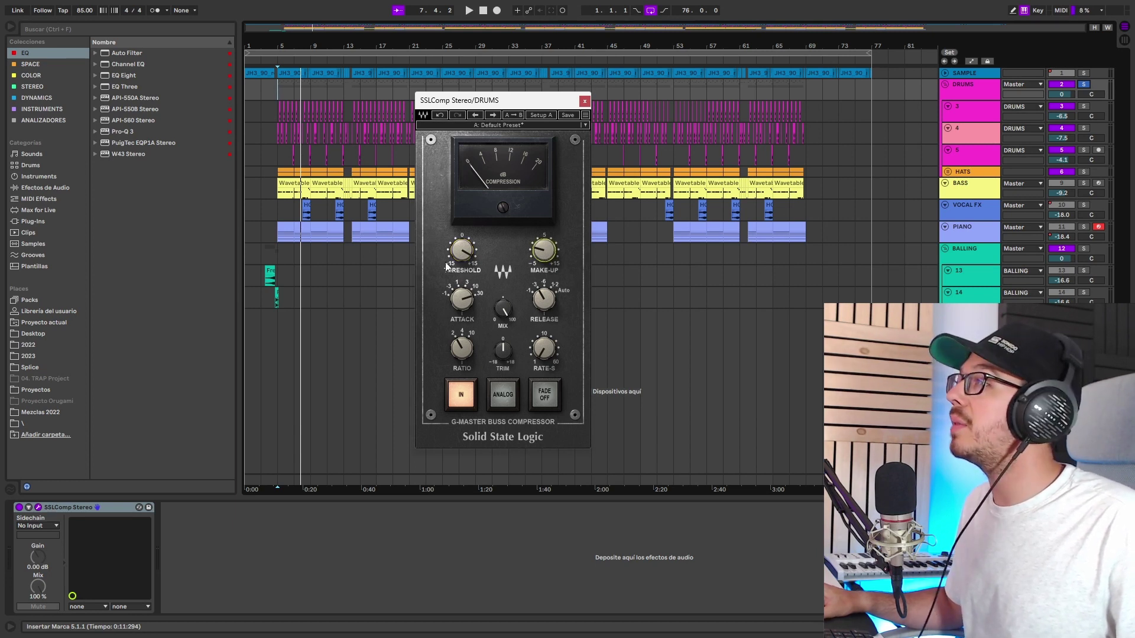
key("space")
left_click_drag(464, 250, 464, 245)
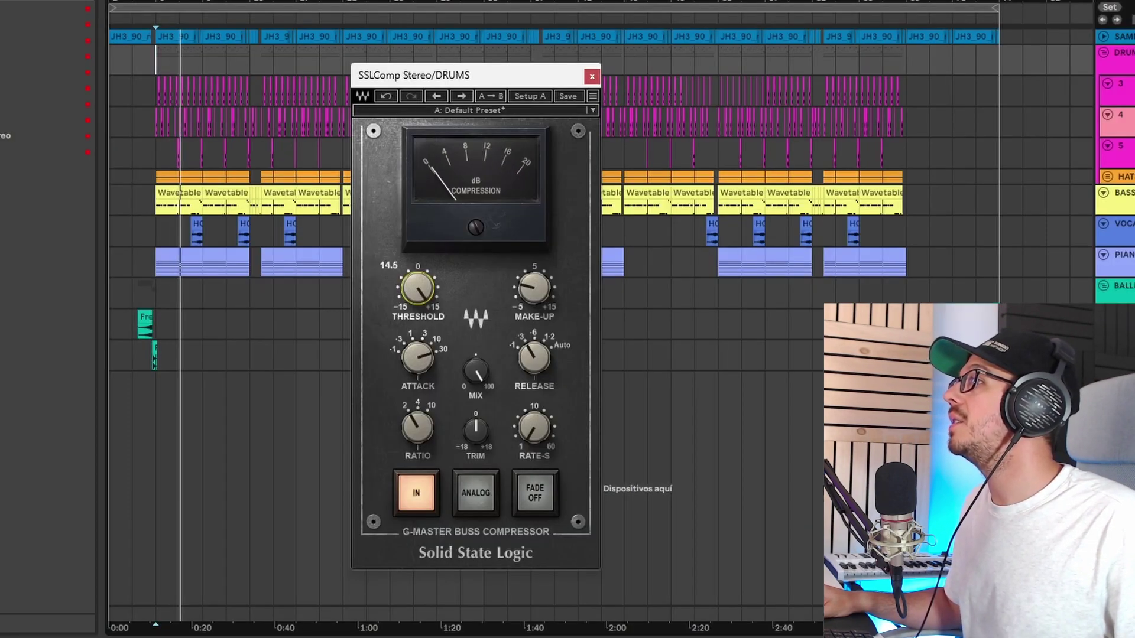
left_click_drag(417, 287, 417, 301)
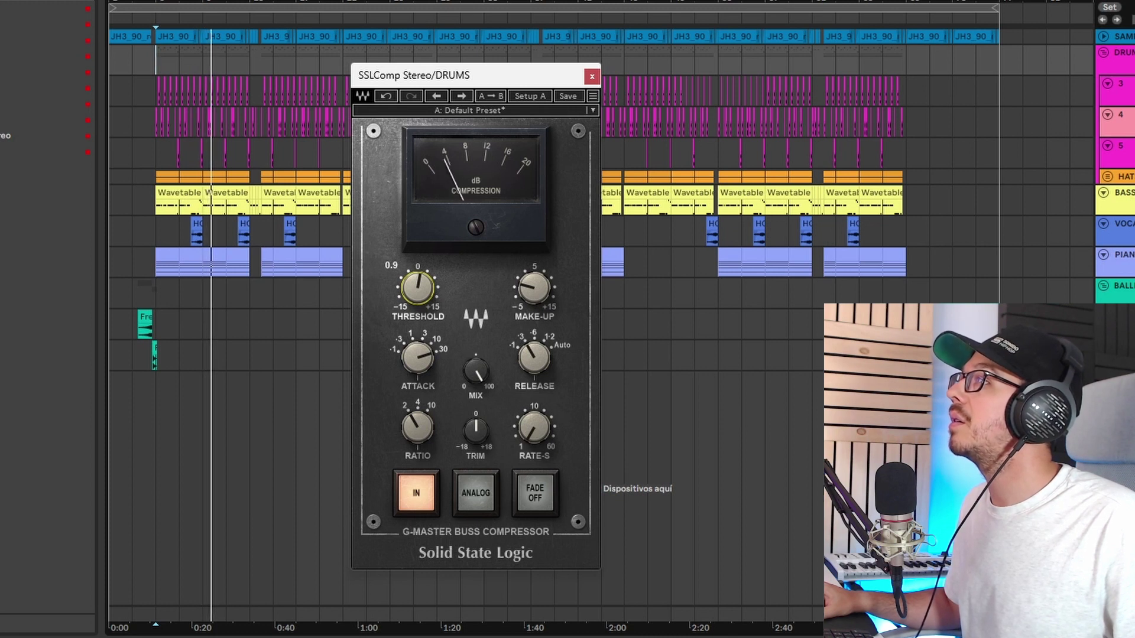
left_click_drag(534, 291, 534, 288)
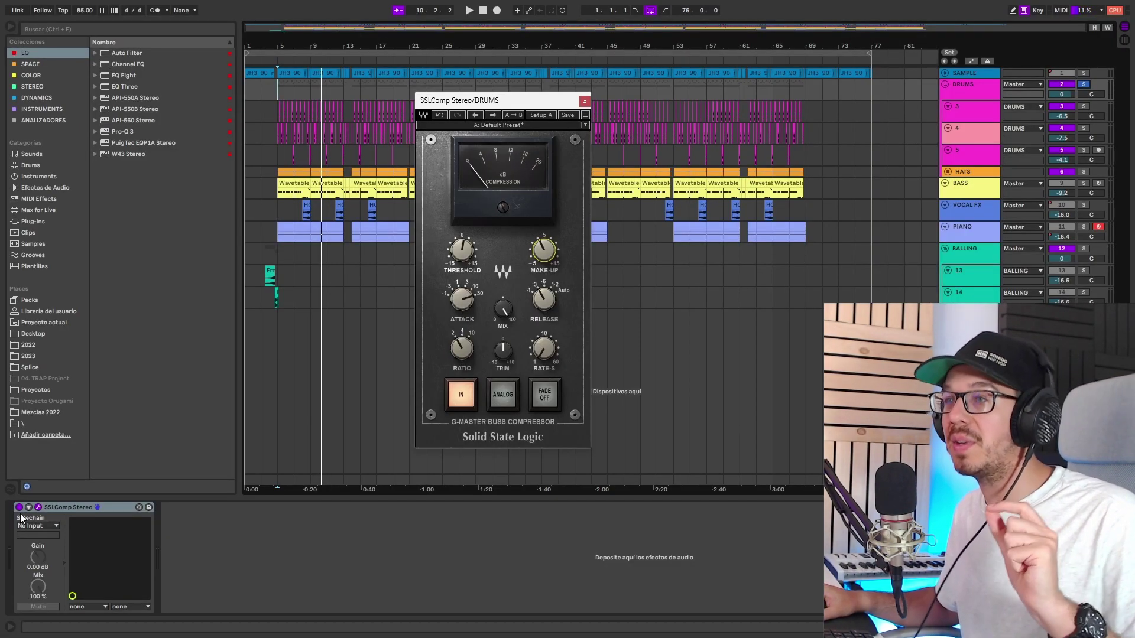
Play the drums from bar 5 with the SSL compressor off and again with it on to compare.
left_click(18, 507)
key("space")
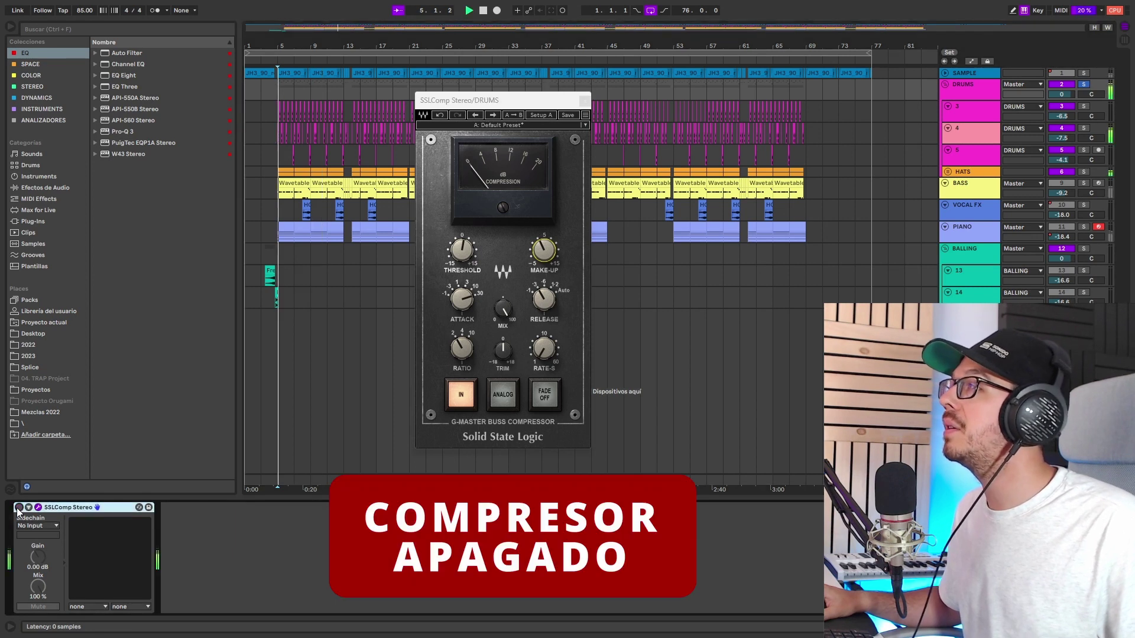
left_click(18, 508)
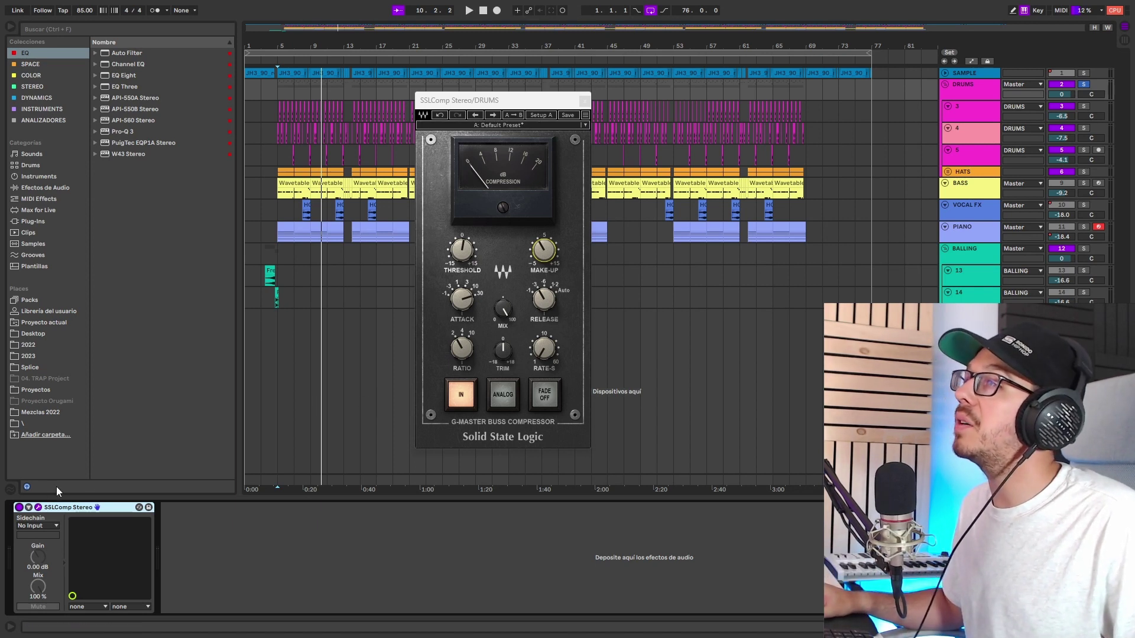
key("space")
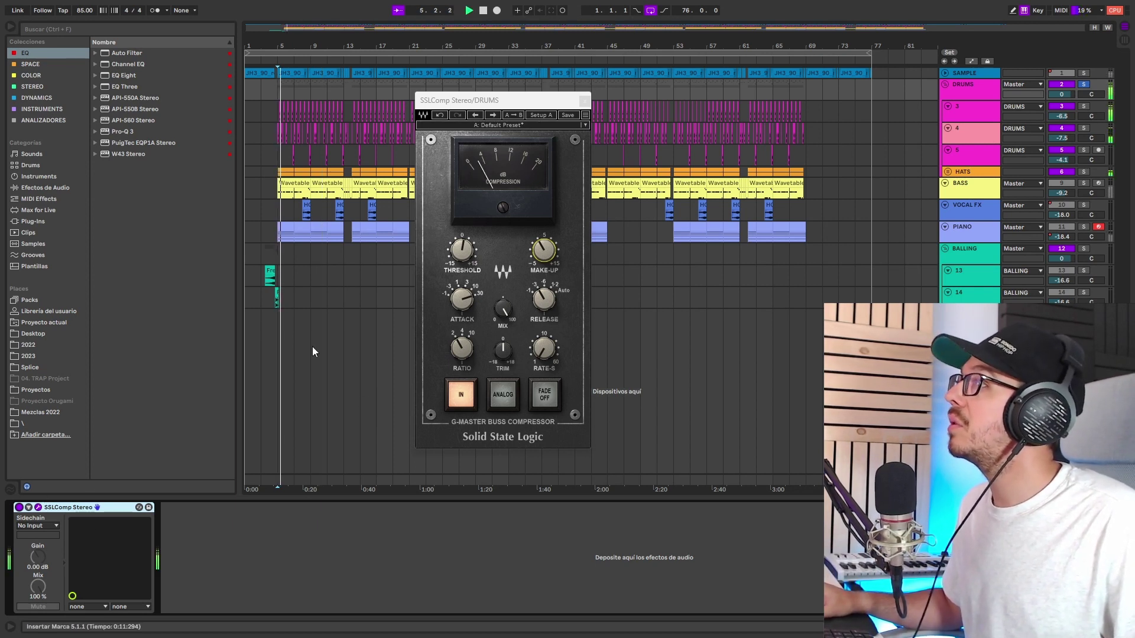
Set the compressor's ratio to 4:1, attack to 10 ms and make-up gain to 6.1, checking the level against bypass.
left_click(19, 507)
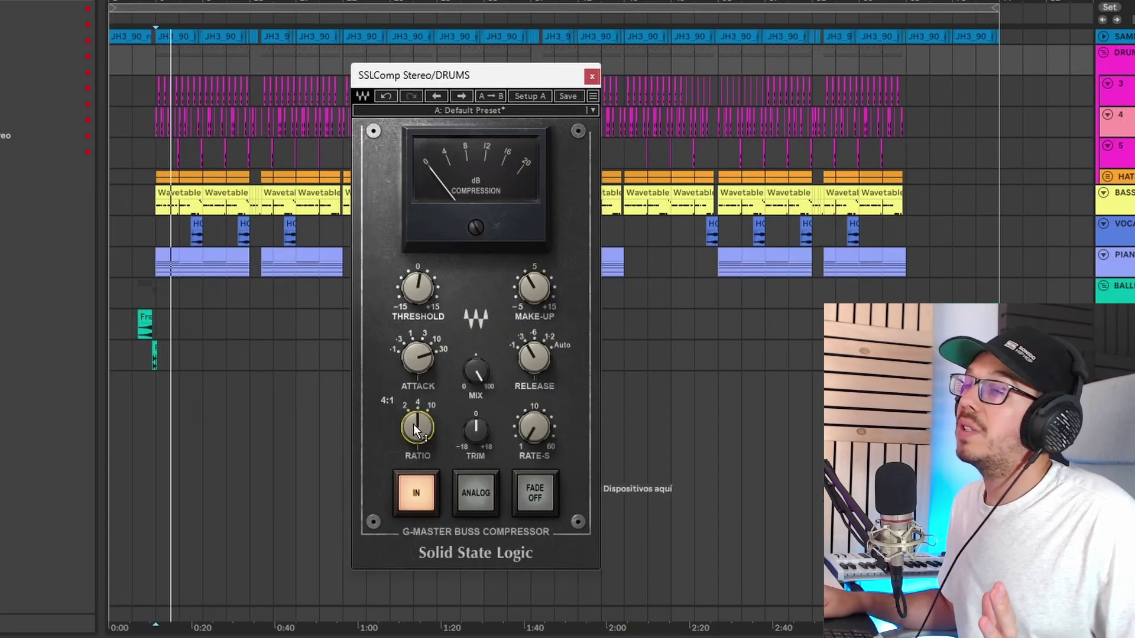
left_click(417, 358)
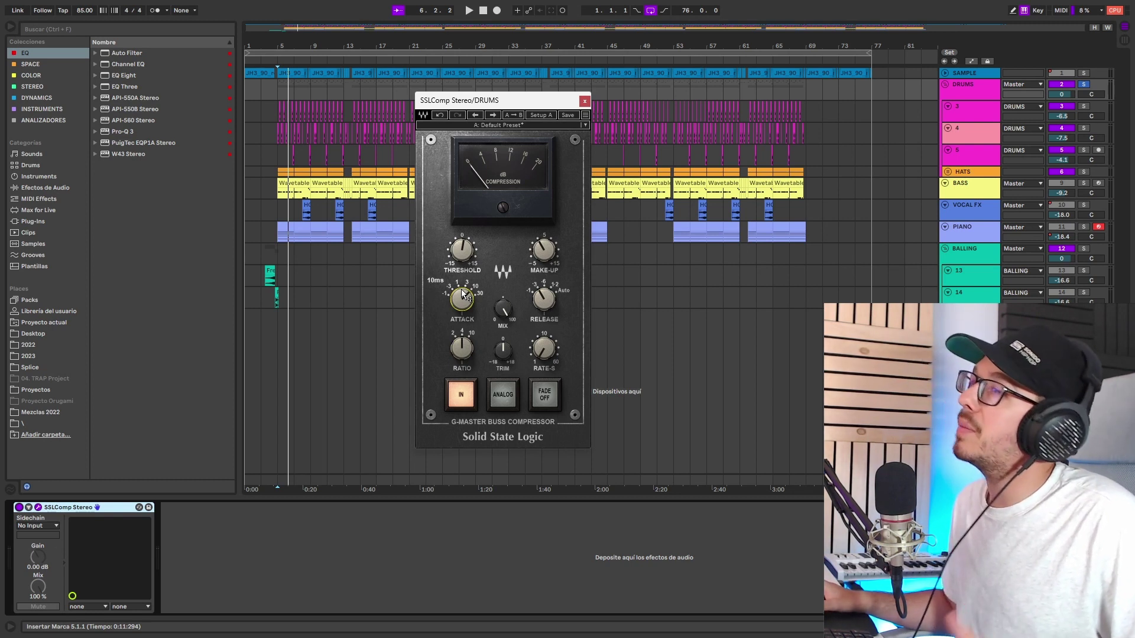
key("space")
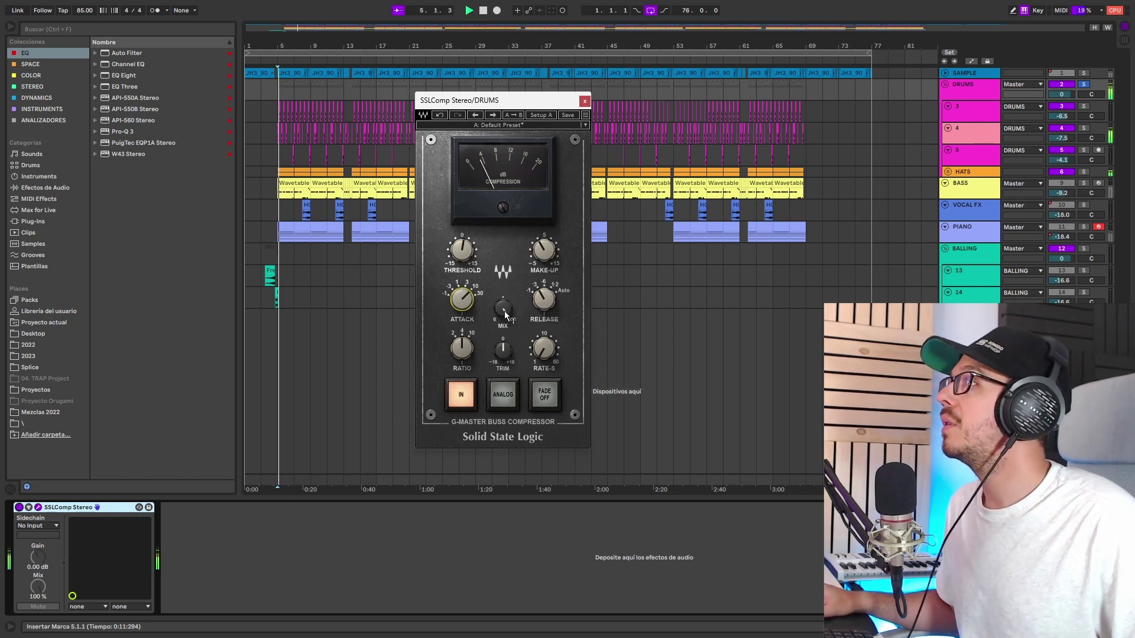
left_click(19, 508)
left_click_drag(538, 250, 558, 230)
left_click(19, 507)
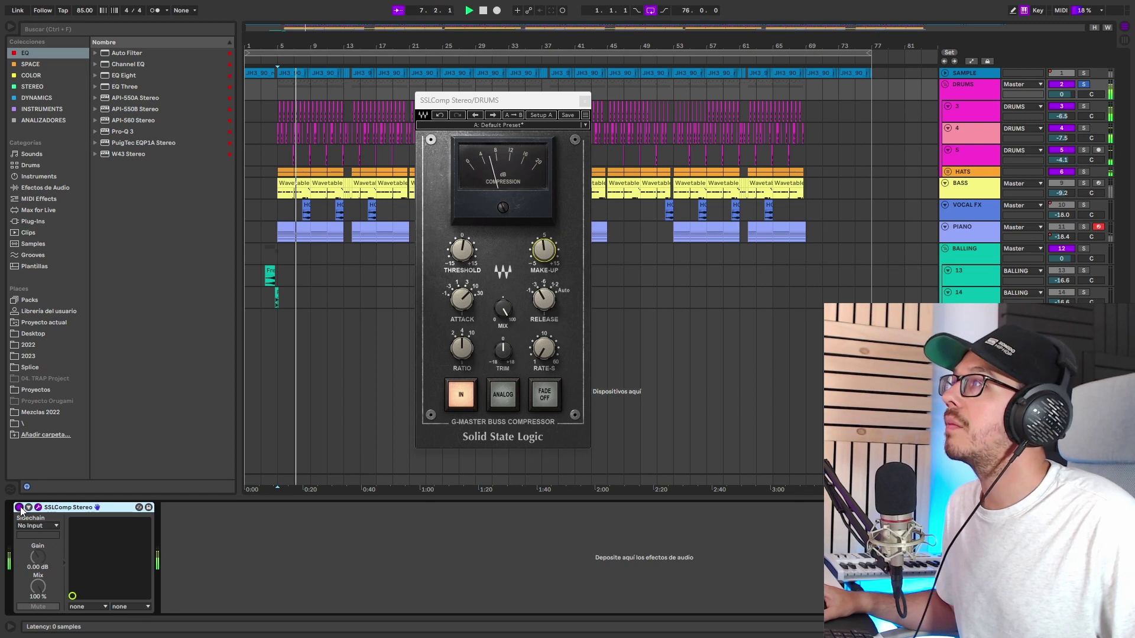
left_click_drag(538, 250, 538, 248)
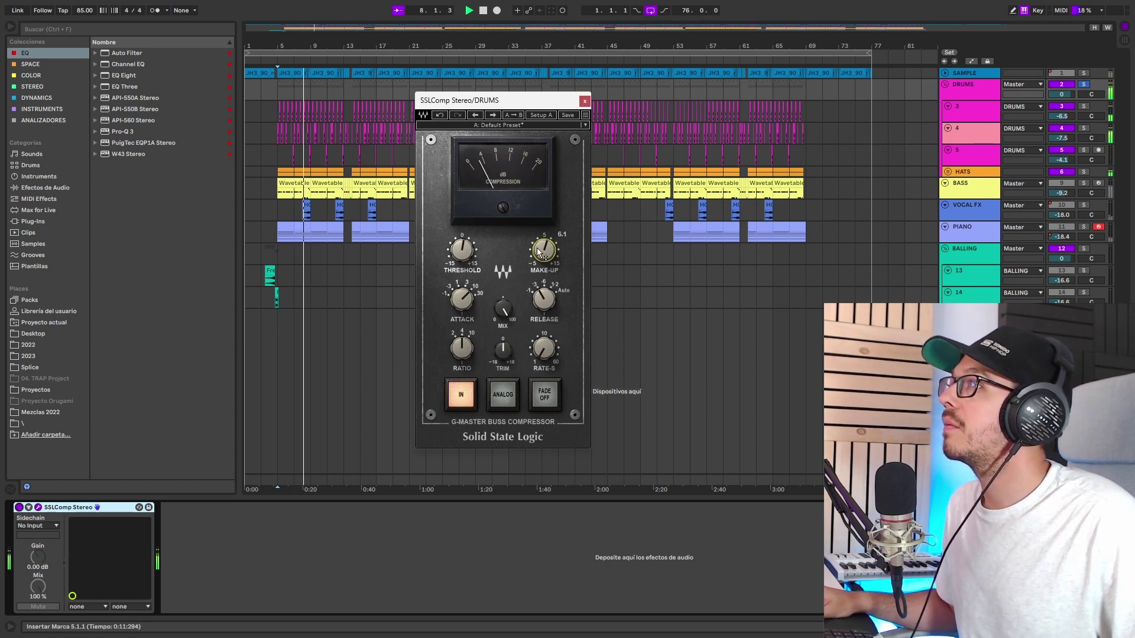
Toggle the compressor off and on during playback to compare the harder 4:1 drum compression with the dry sound.
left_click(19, 509)
left_click(18, 508)
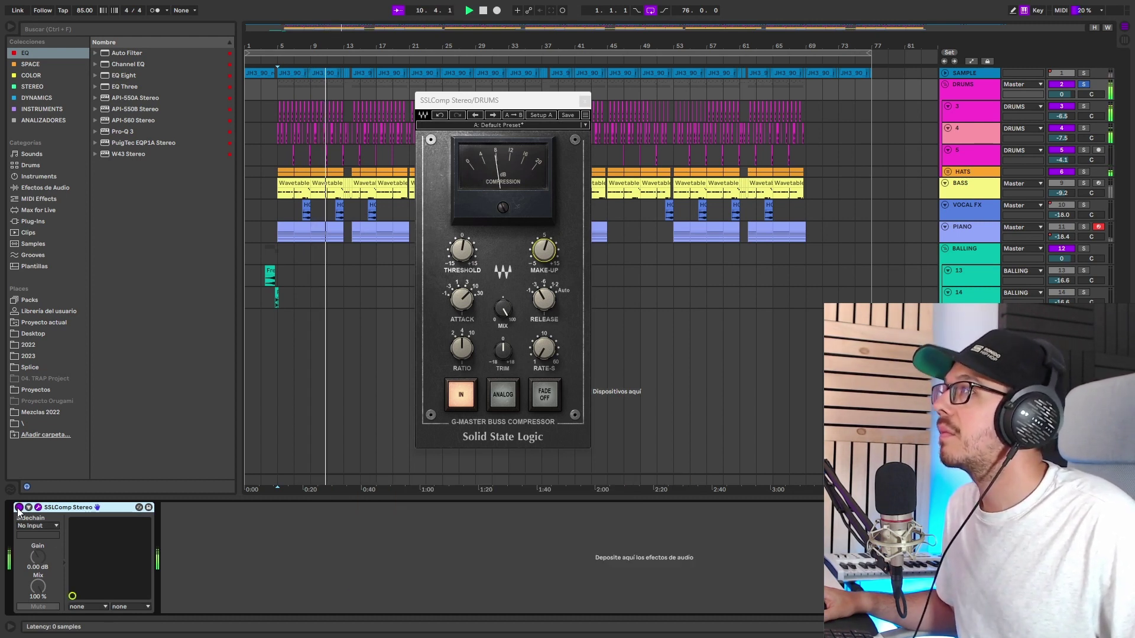
left_click(18, 508)
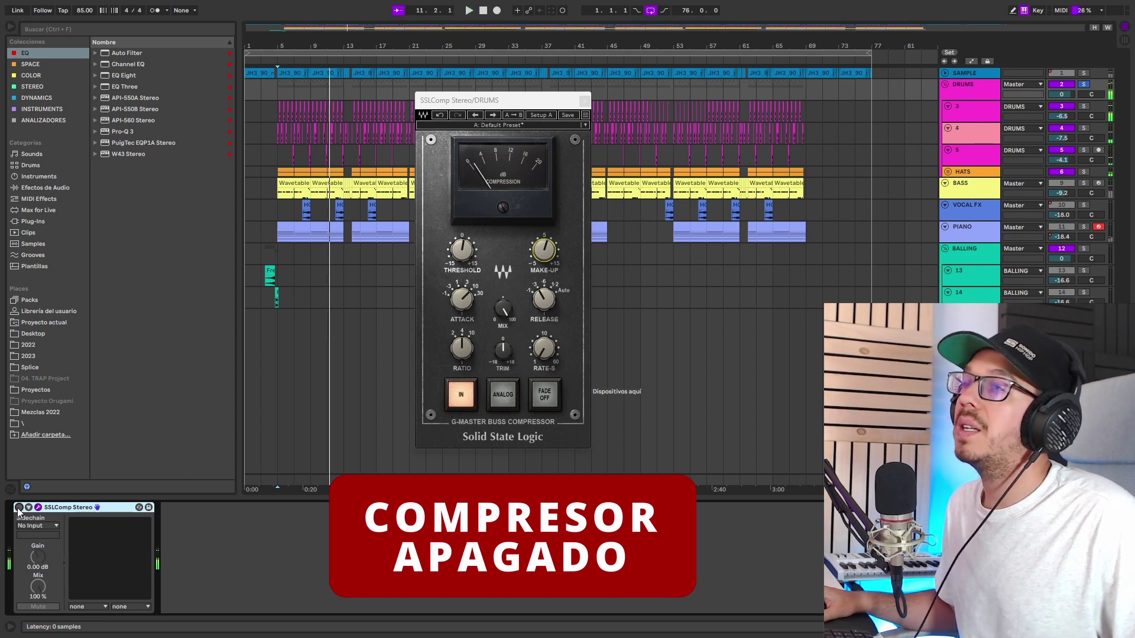
key("space")
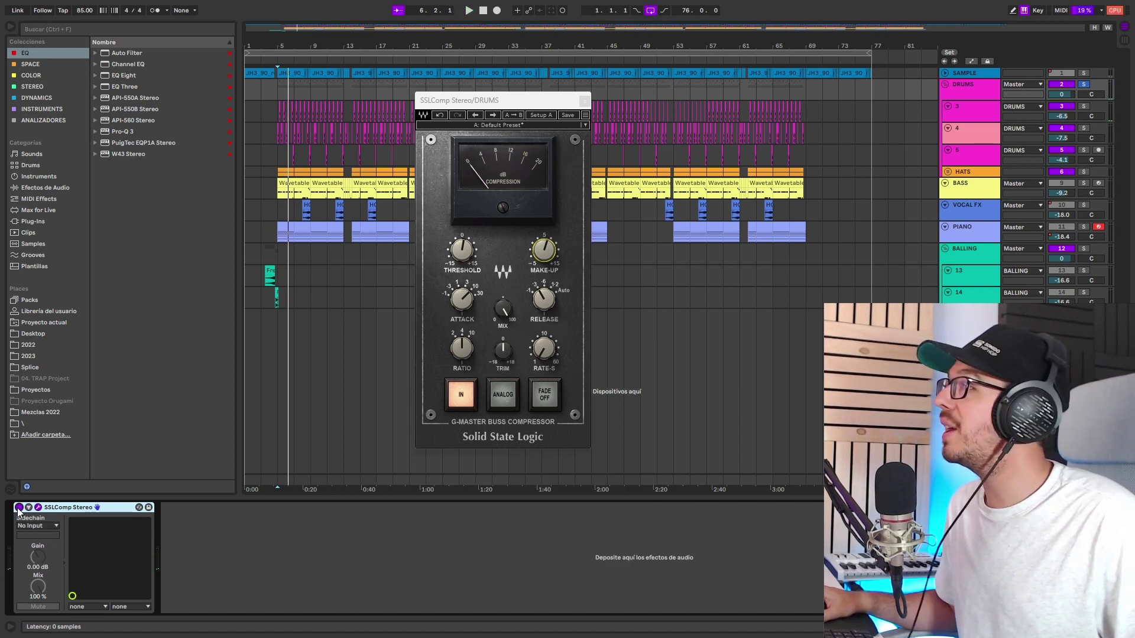
key("space")
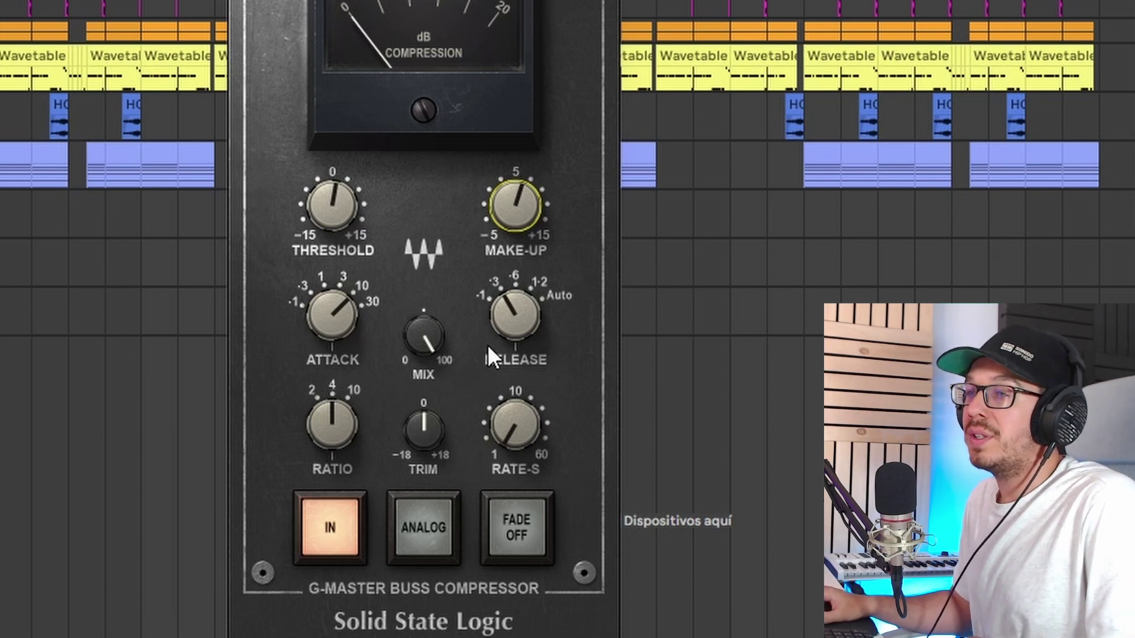
Set the compressor's mix to 50.1, attack and release to their fastest settings, and make-up gain to 7.3 for parallel compression.
left_click_drag(423, 335, 424, 388)
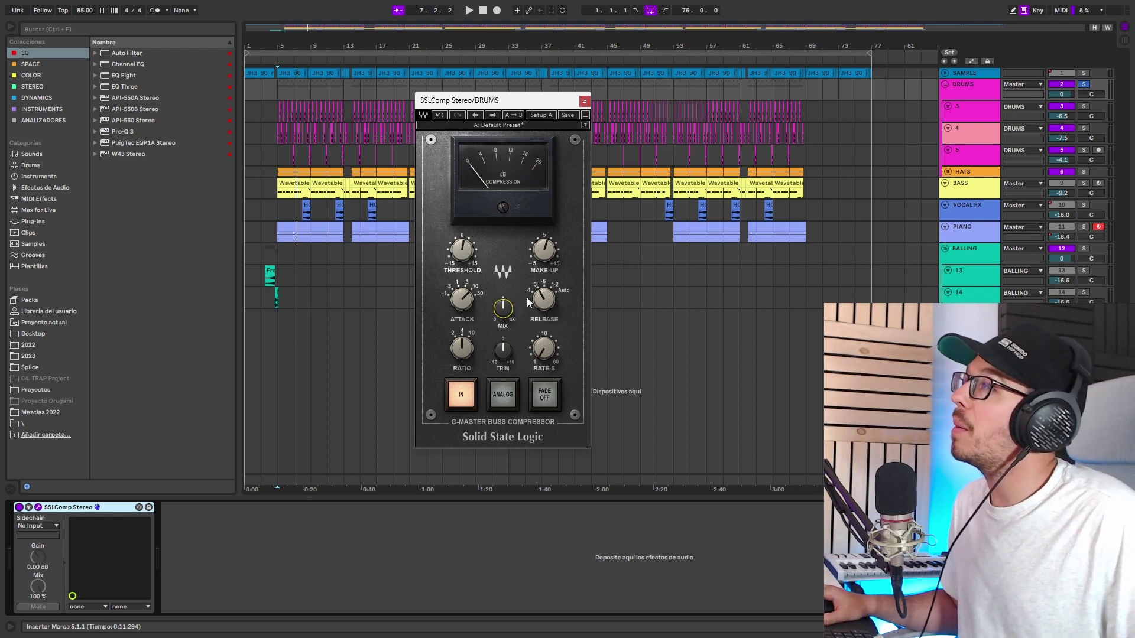
mouse_move(503, 309)
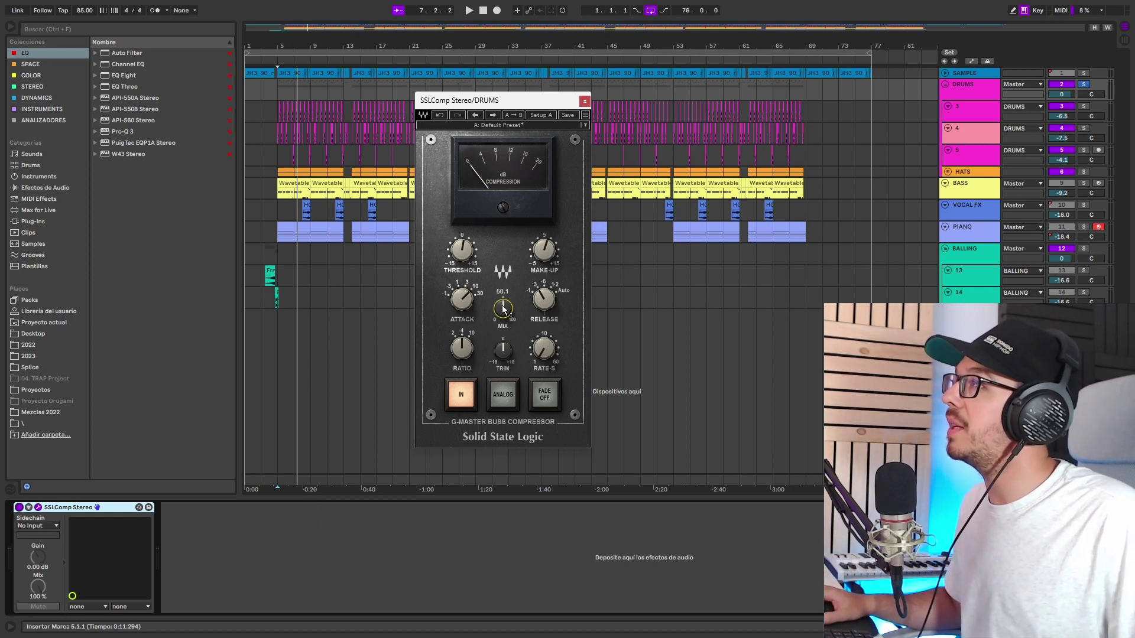
key("space")
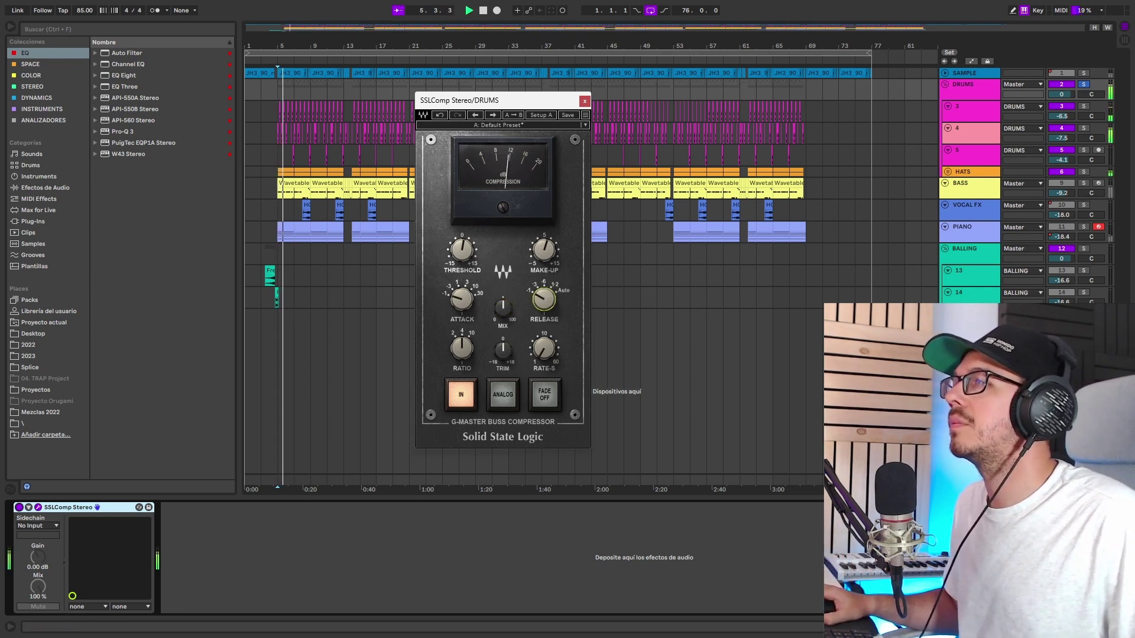
left_click(19, 507)
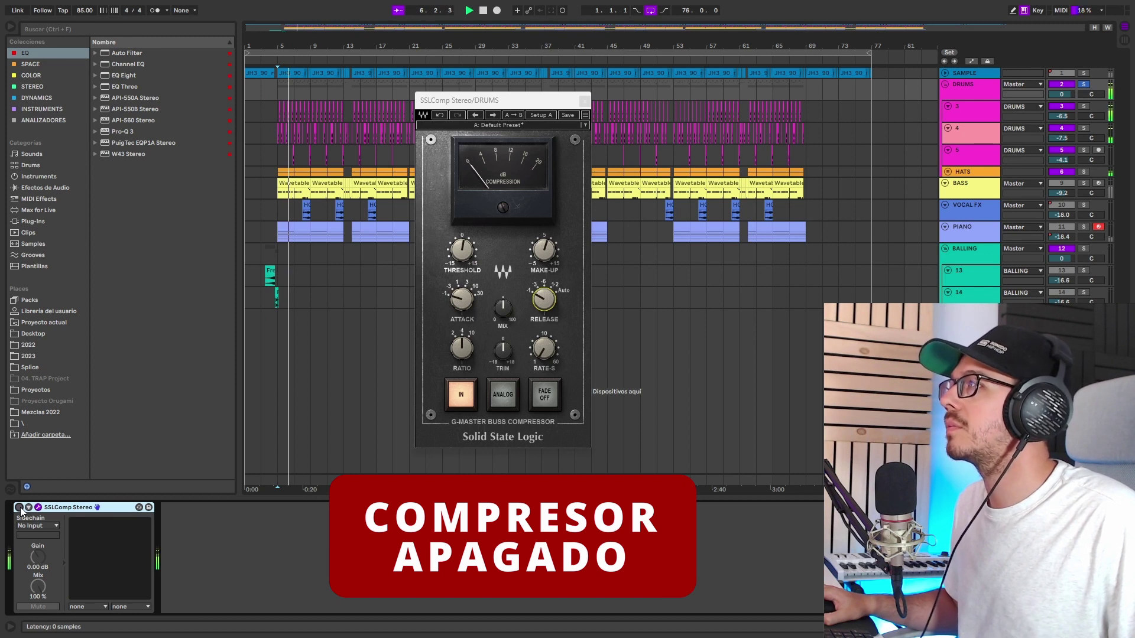
left_click(19, 507)
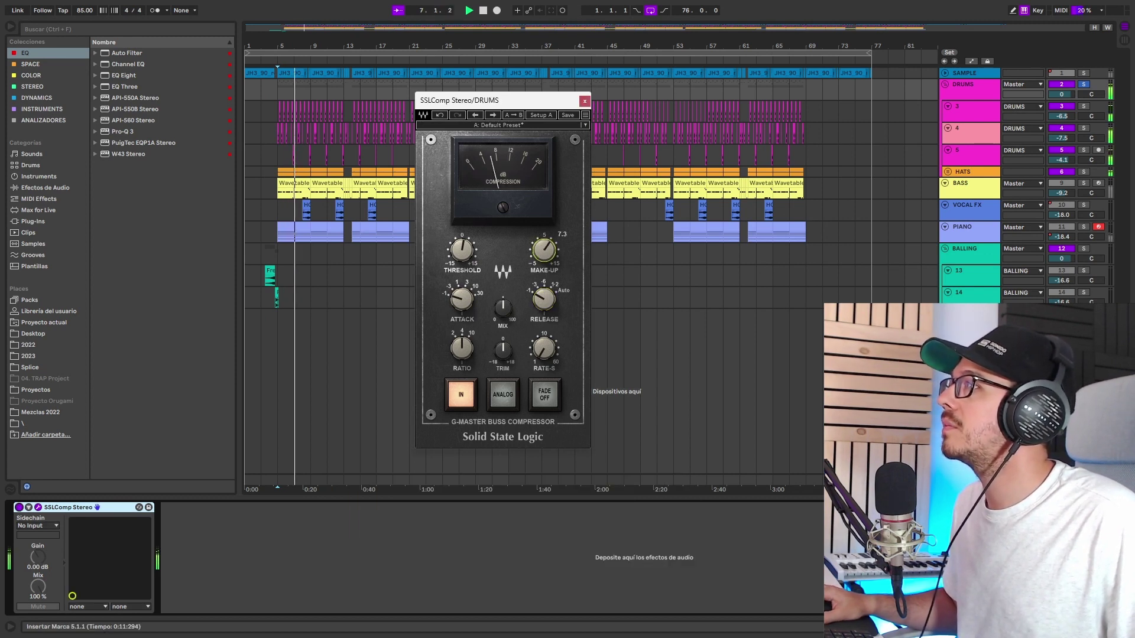
Compare the parallel-compressed drums with the bypassed signal by replaying from bar 5.
left_click(19, 507)
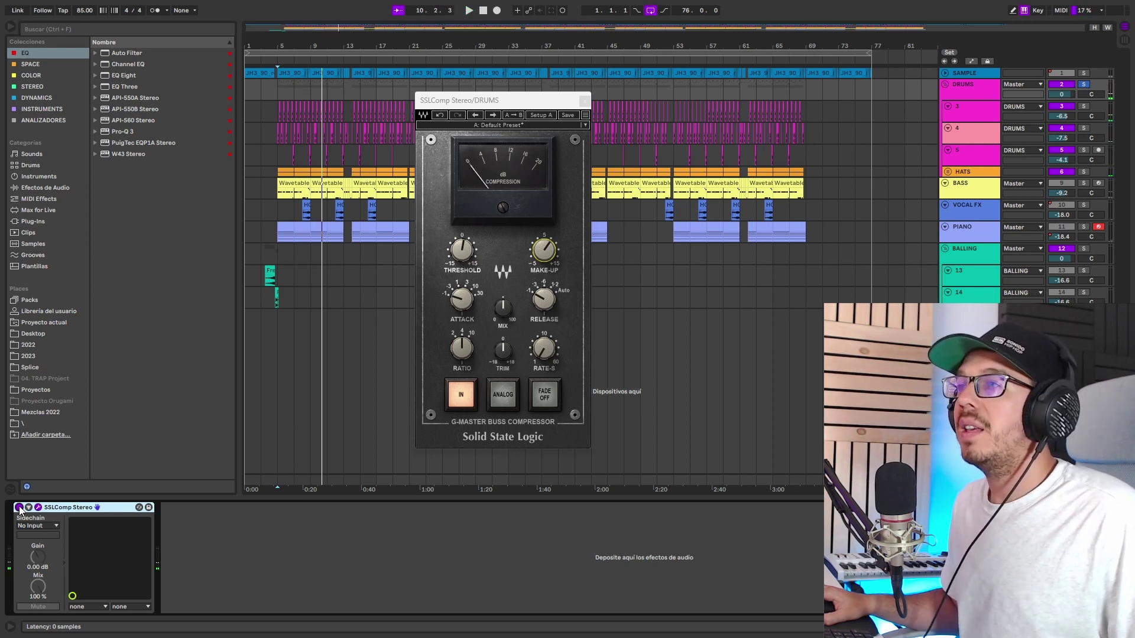
left_click(19, 509)
key("space")
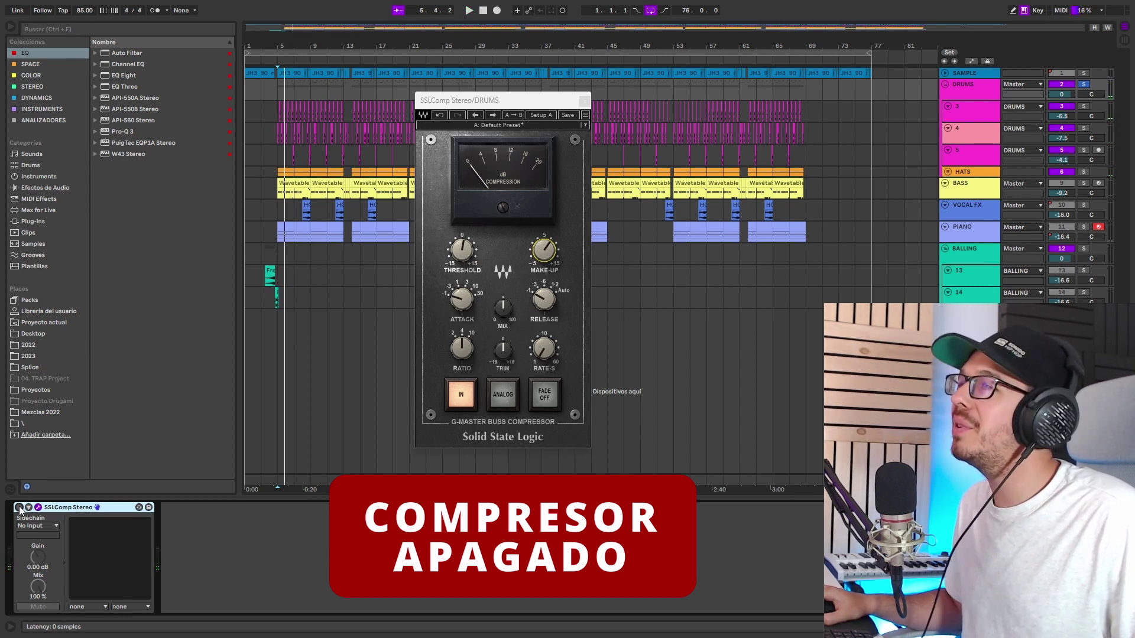
Play the soloed drums from bar 5 once more with the compressor engaged, and unsolo the DRUMS group.
key("space")
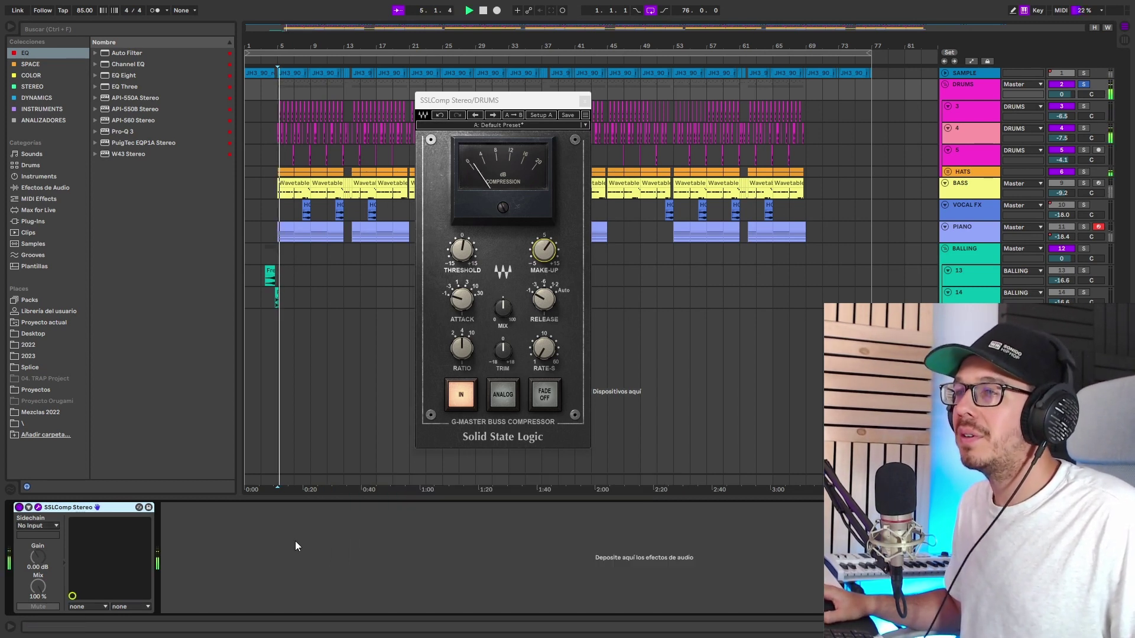
left_click(19, 507)
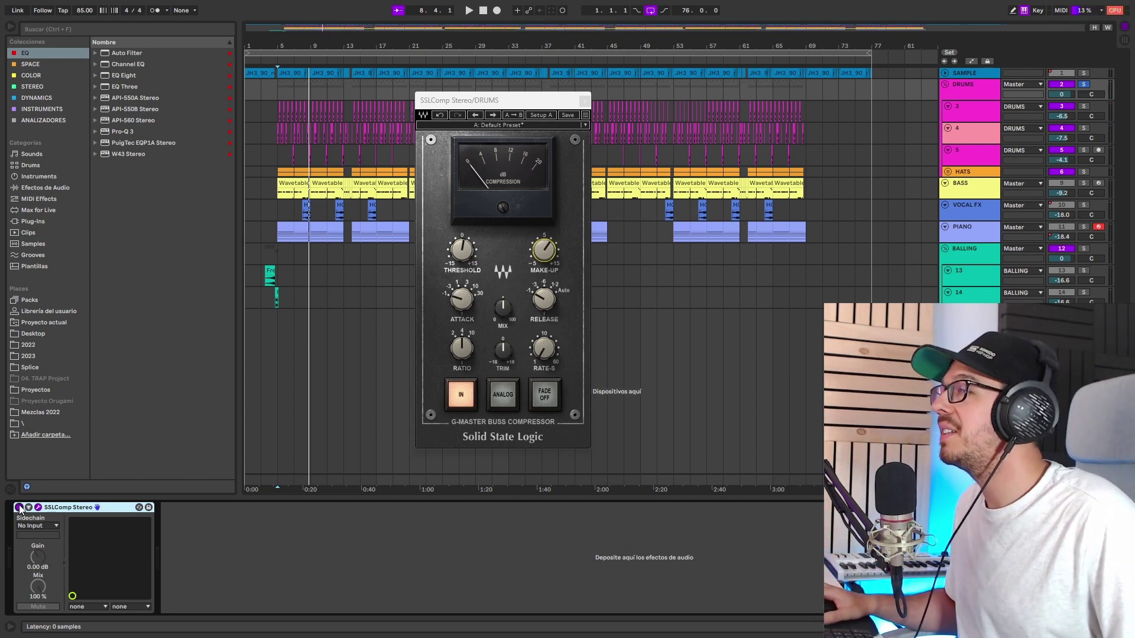
left_click(1083, 85)
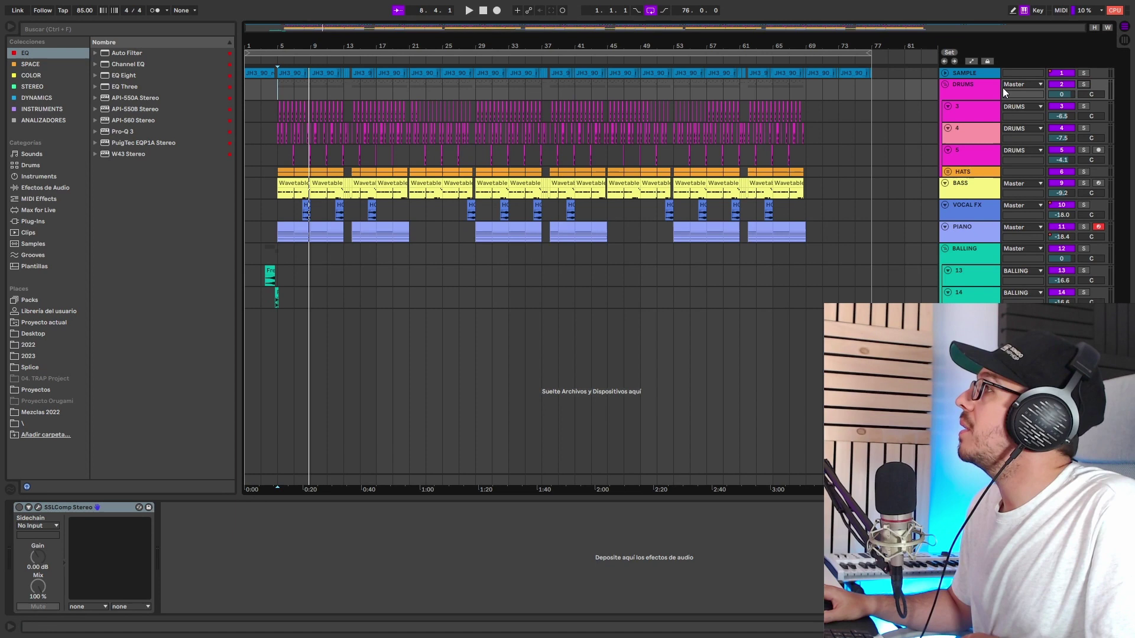
left_click(985, 91)
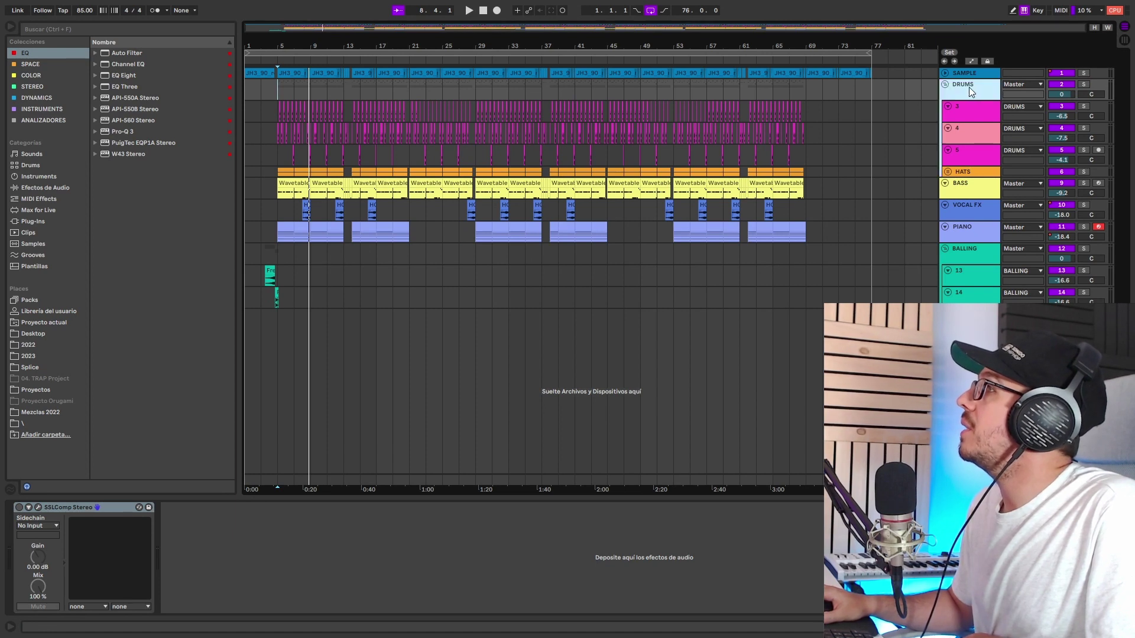
Compare the compressed and bypassed DRUMS group within the full mix by toggling its compressor during playback from bar 5.
left_click(19, 507)
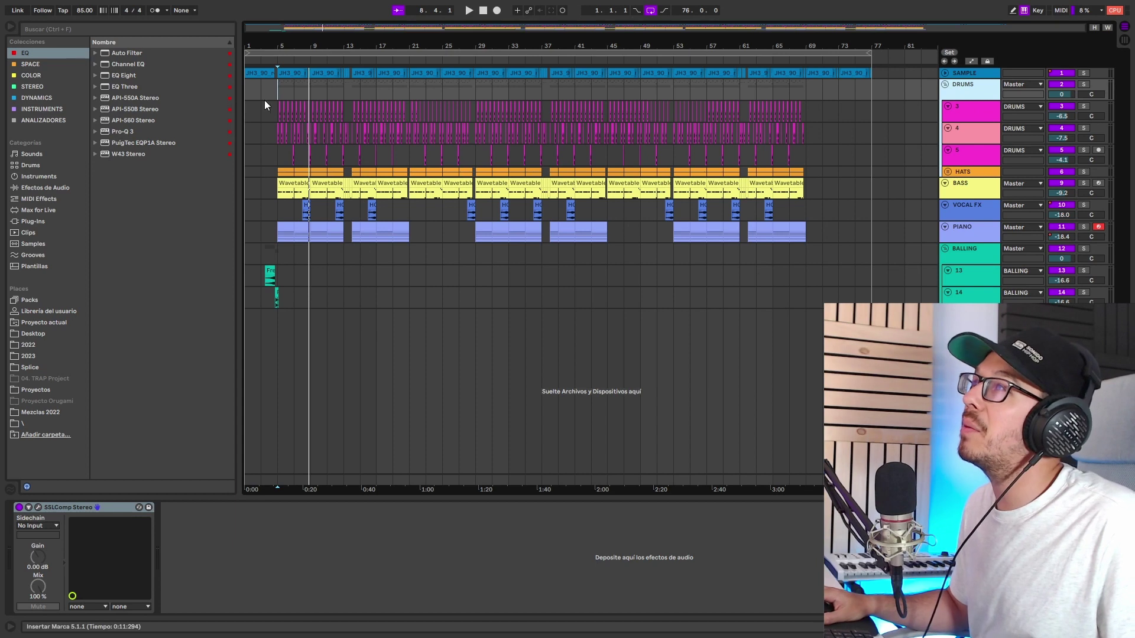
key("space")
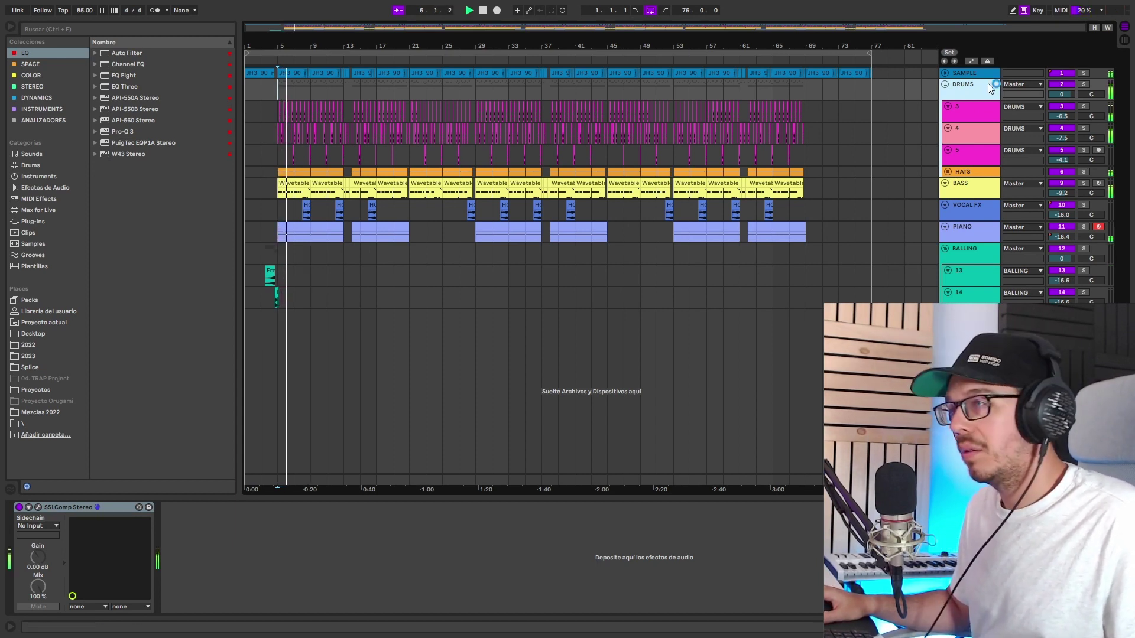
left_click(19, 507)
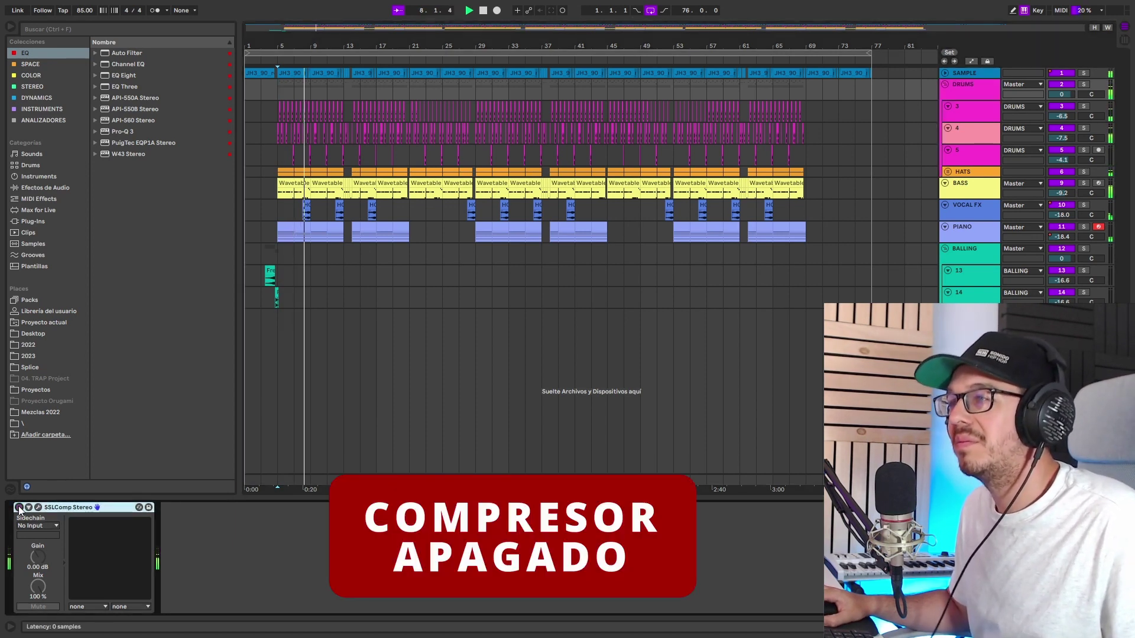
left_click(19, 507)
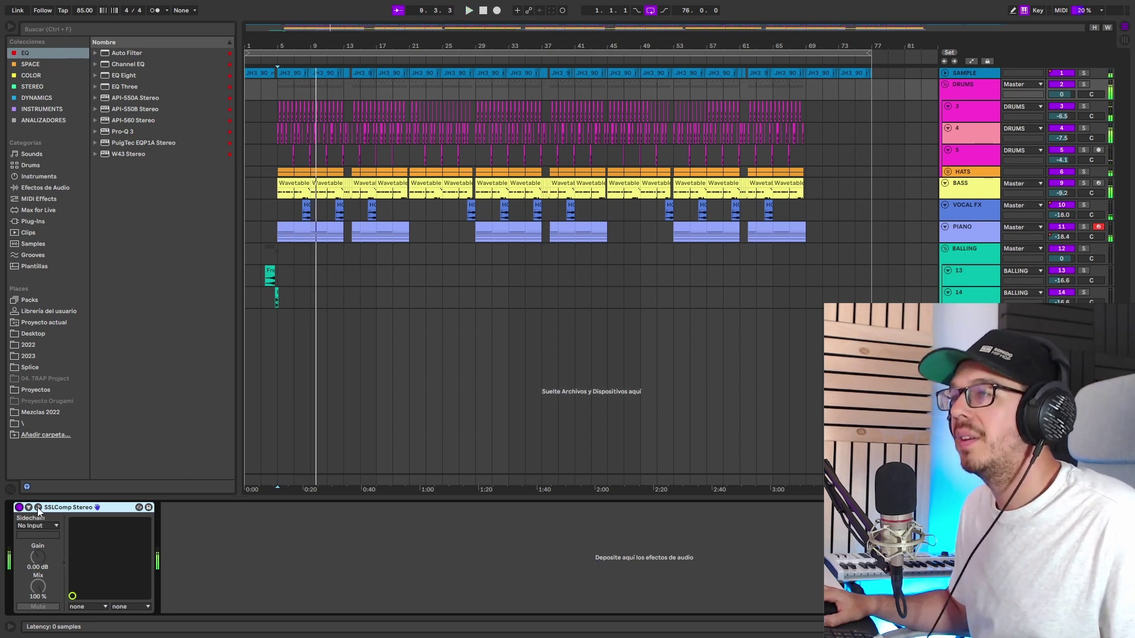
Set the DRUMS compressor's make-up gain to 8.3 with playback stopped, and close the plug-in window.
left_click(38, 508)
key("space")
left_click(537, 247)
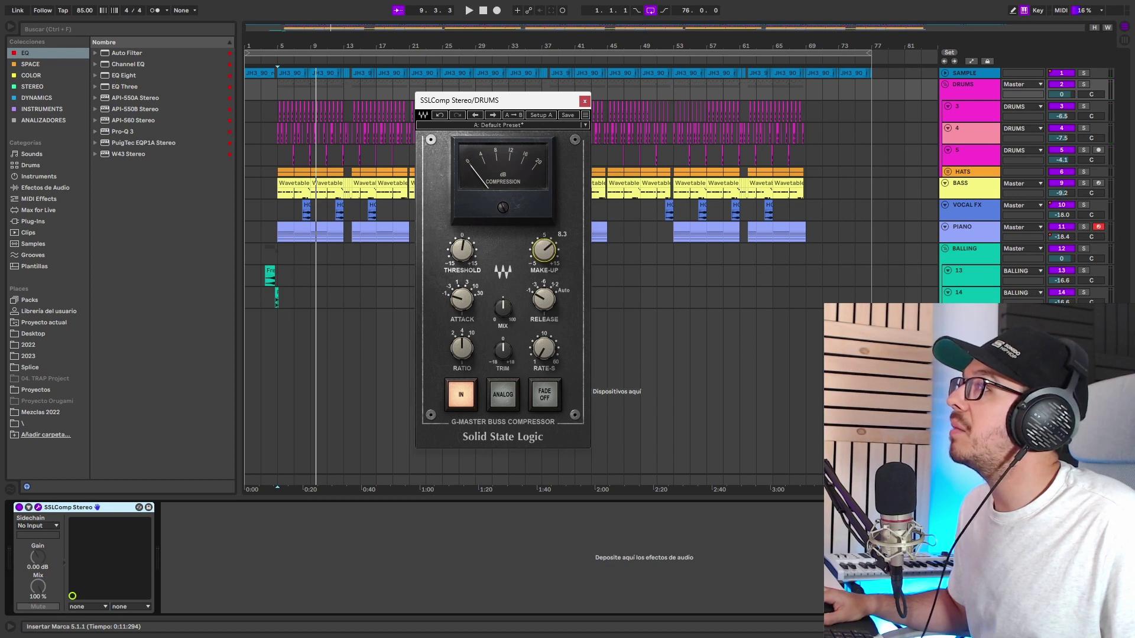
left_click(585, 99)
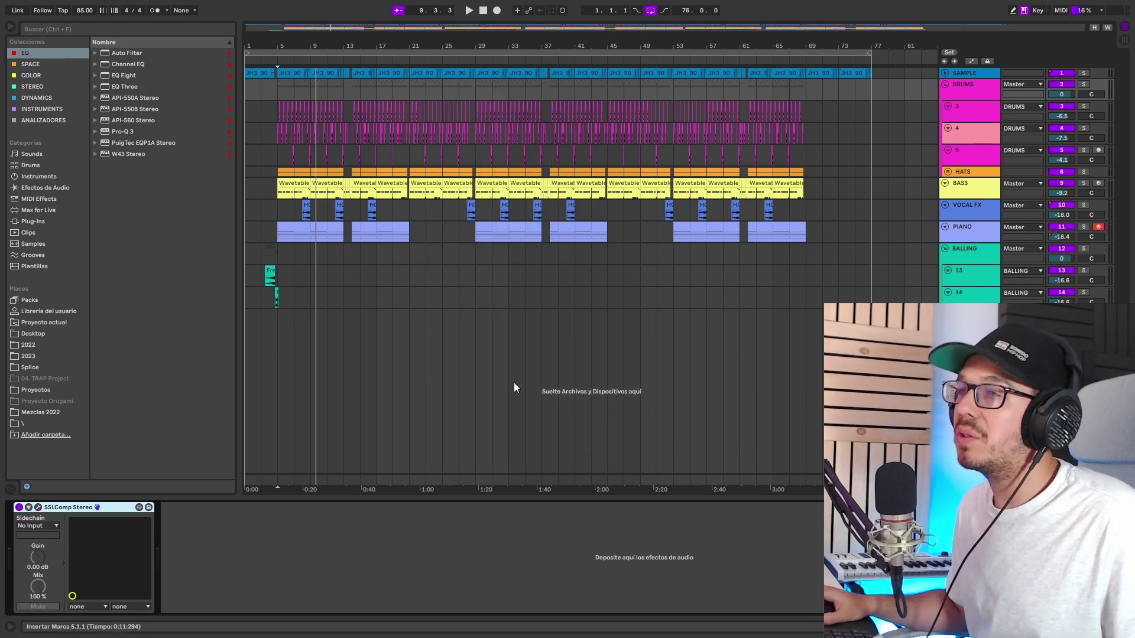
Replay the full mix with the new make-up gain, bypassing and re-enabling the DRUMS compressor to compare.
key("space")
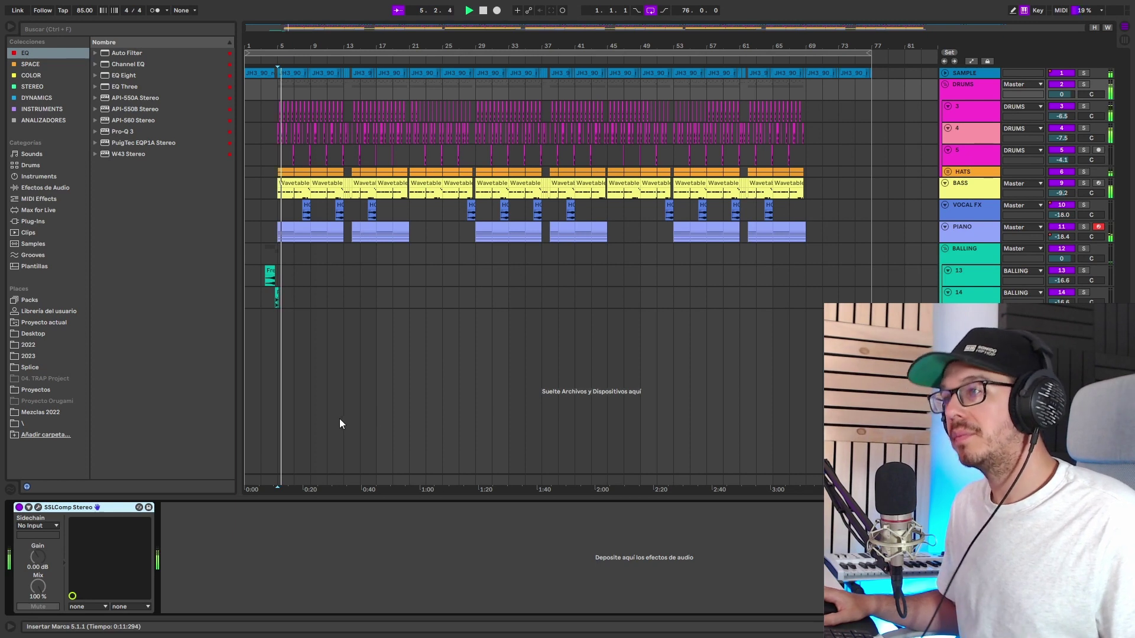
left_click(20, 507)
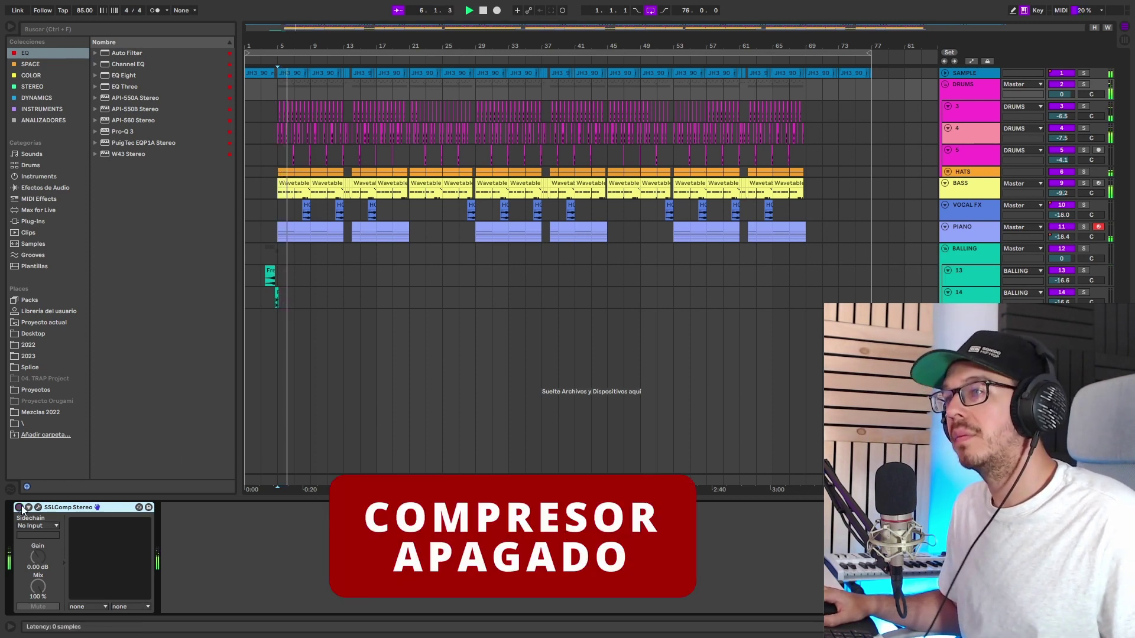
left_click(21, 508)
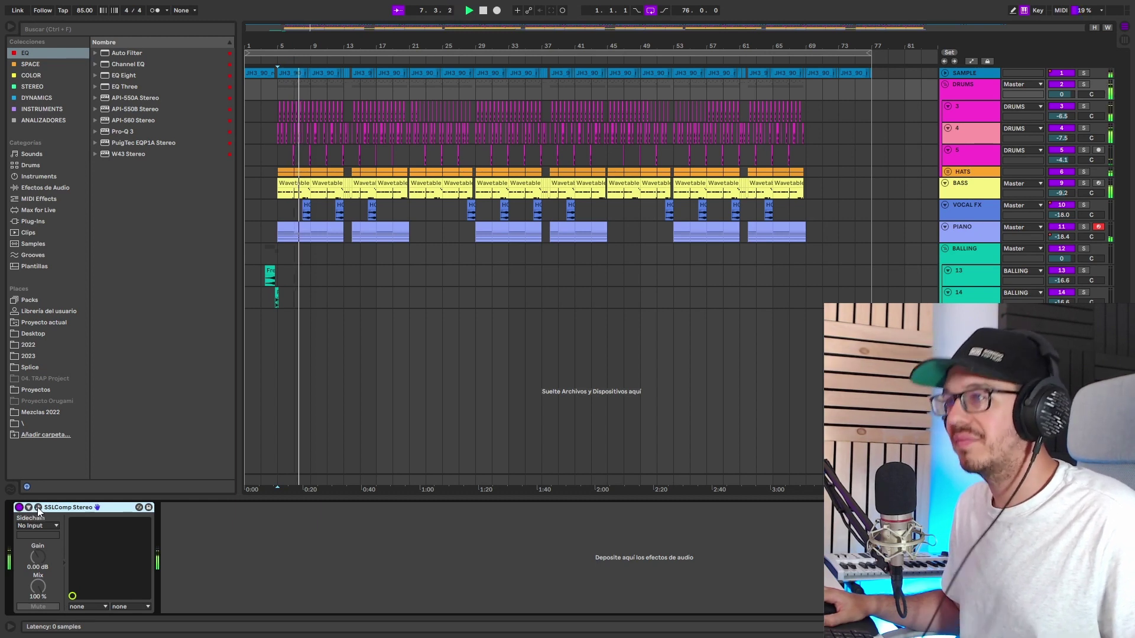
Find SSLComp Stereo in the DYNAMICS collection, load it on the Master track's empty effect chain and open its window.
key("Delete")
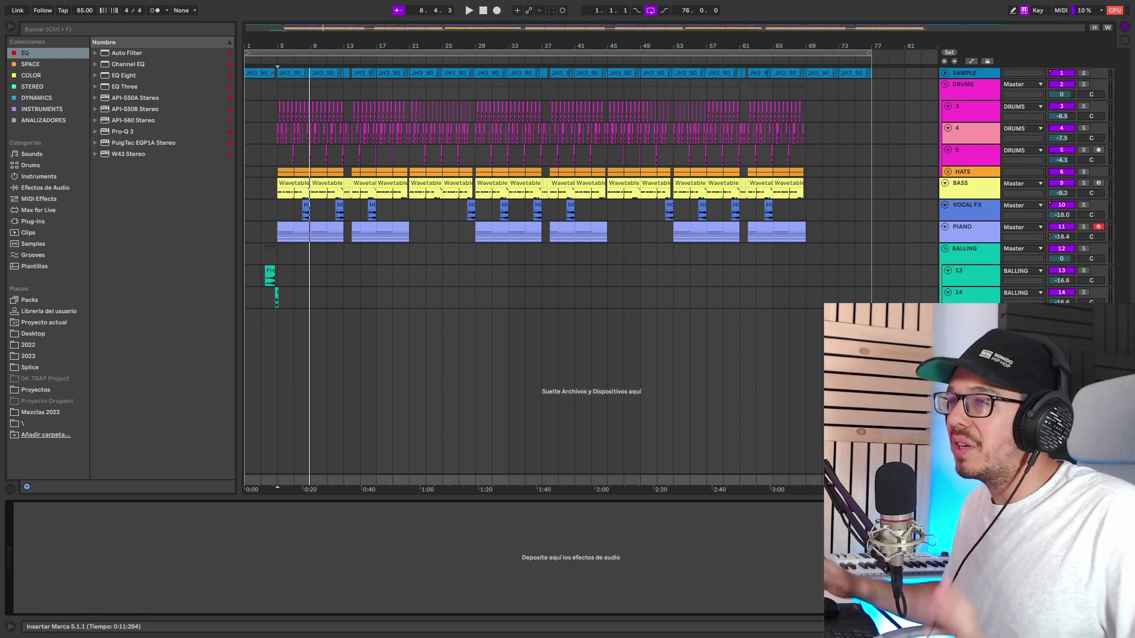
left_click_drag(129, 54, 260, 547)
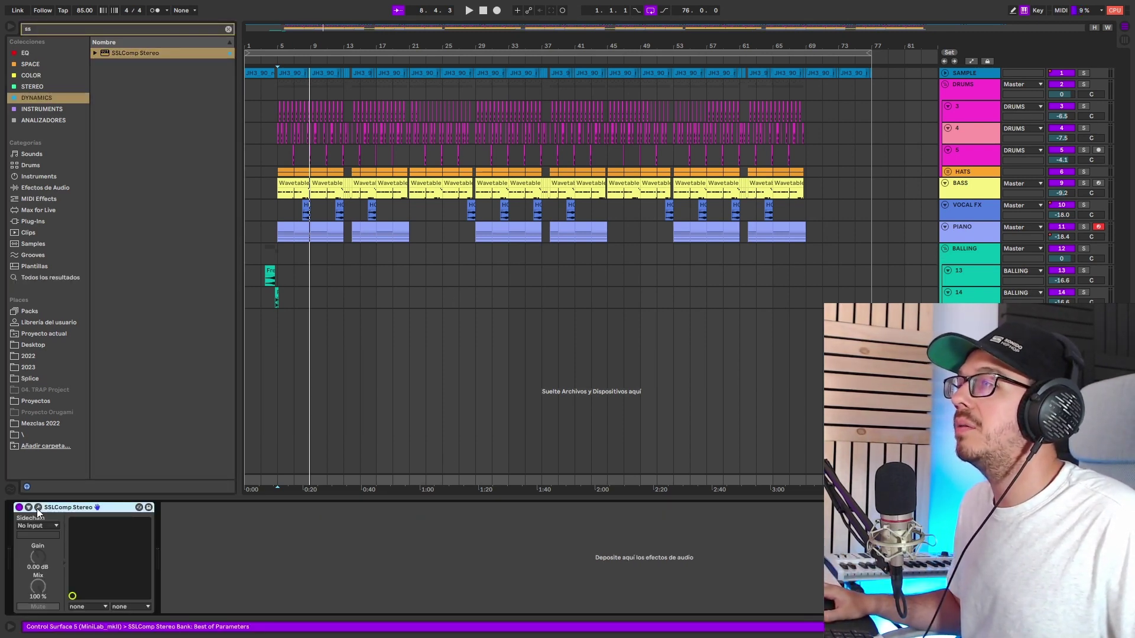
left_click_drag(1080, 112, 303, 93)
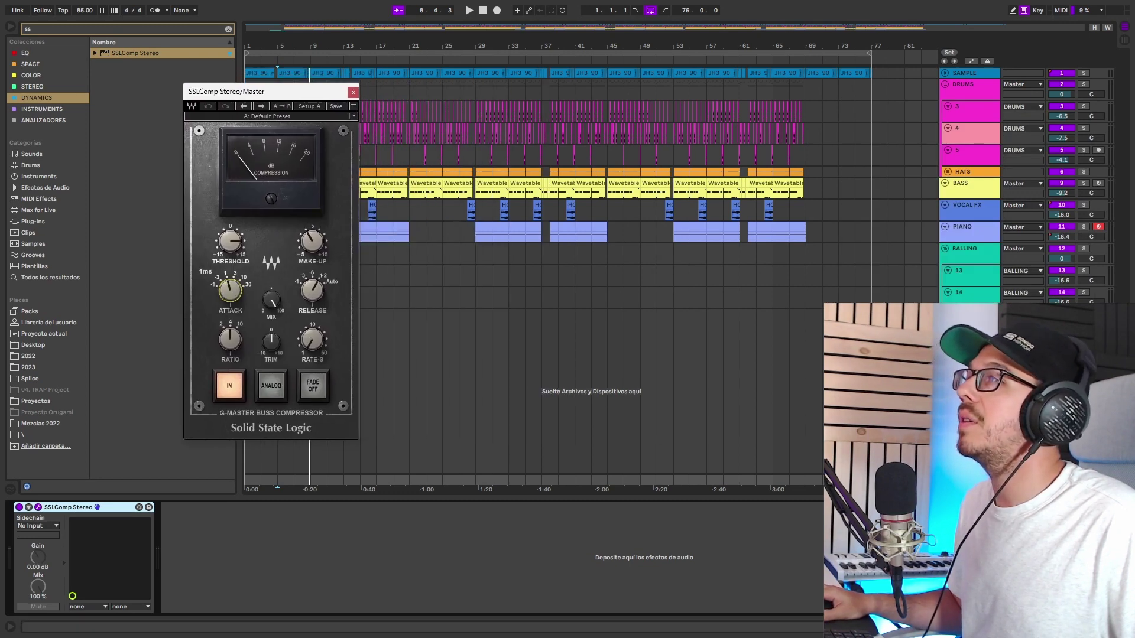
Set the Master compressor's attack to 30 ms, release to .3 and ratio to 2:1.
left_click_drag(231, 290, 230, 278)
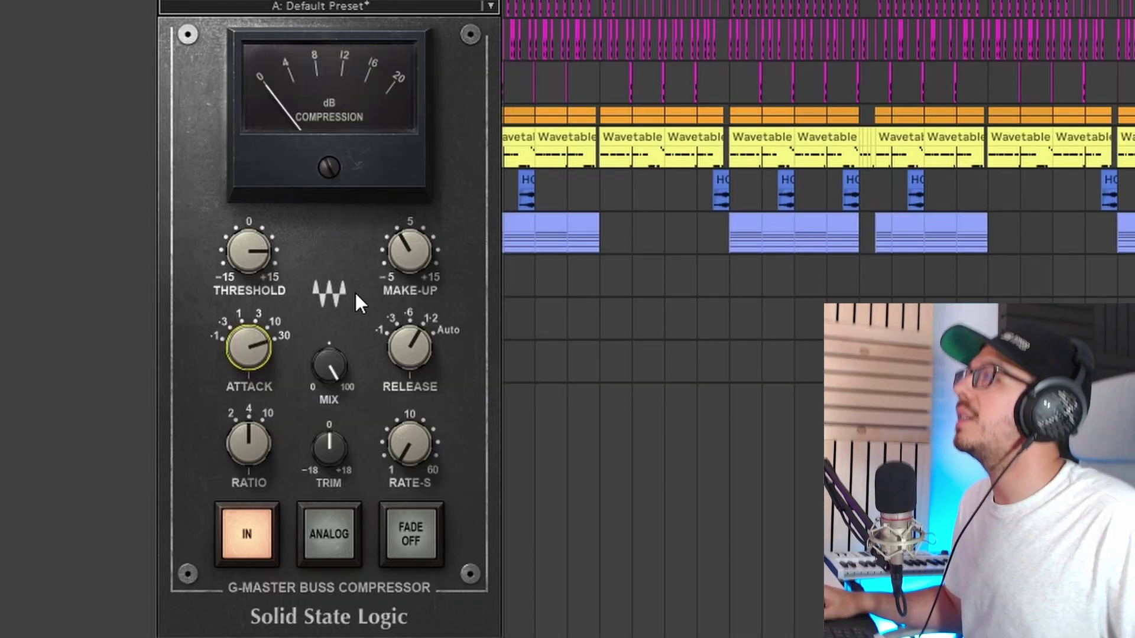
left_click_drag(409, 348, 409, 358)
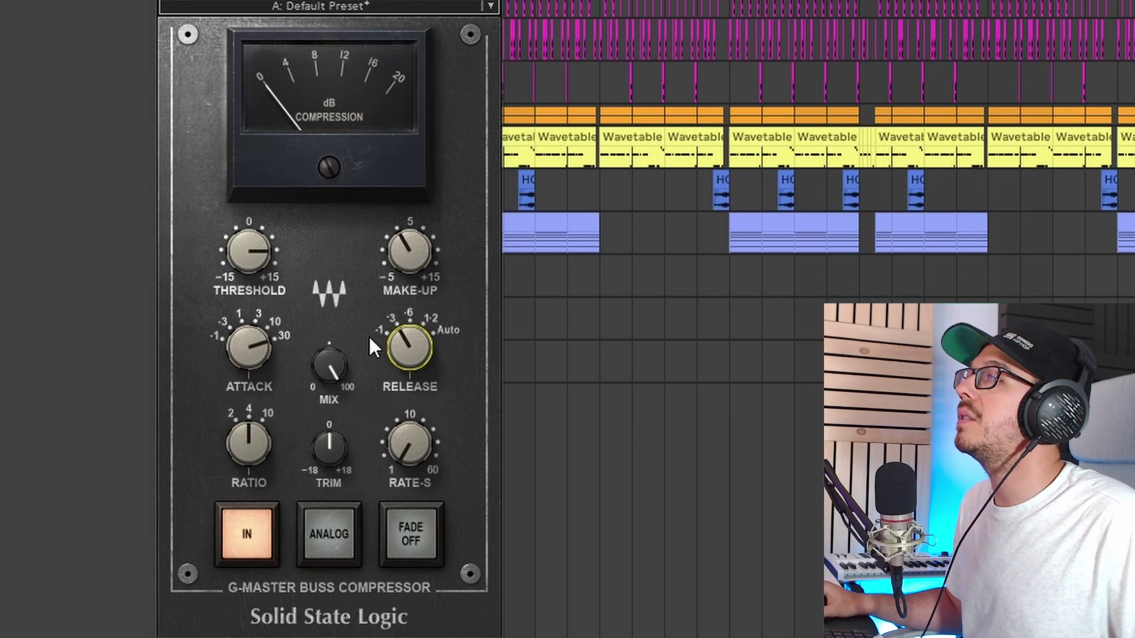
left_click_drag(244, 447, 243, 452)
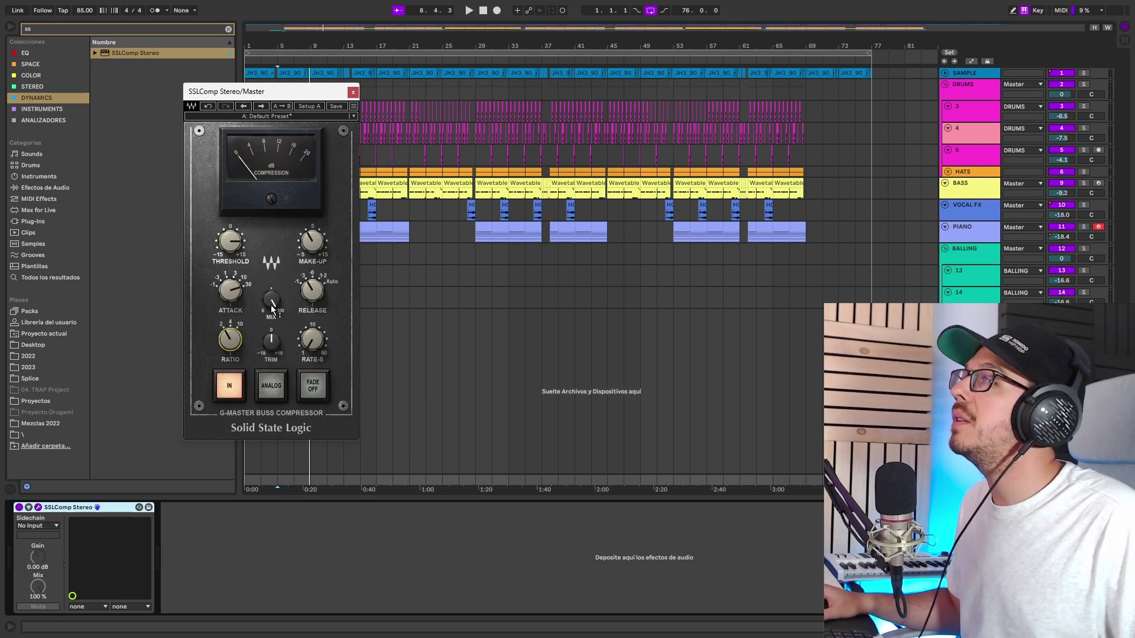
Bring the Master compressor's threshold to about 0, speed the release up to .1 and adjust the make-up gain during playback.
key("space")
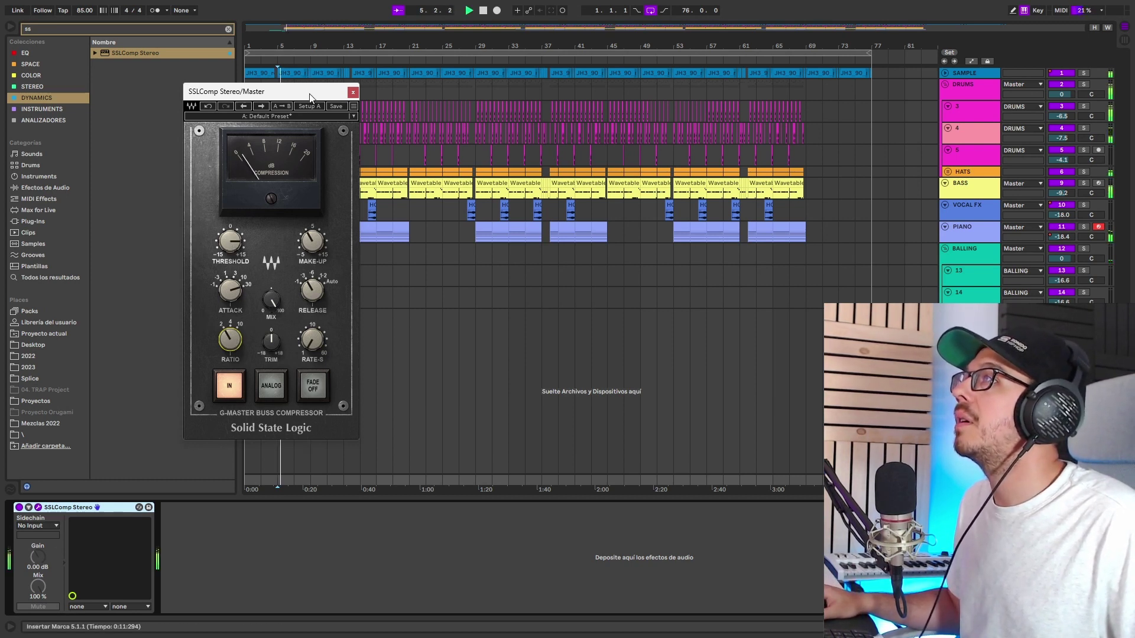
left_click_drag(309, 98, 381, 191)
left_click(302, 335)
left_click_drag(301, 335, 308, 343)
left_click_drag(382, 386, 382, 393)
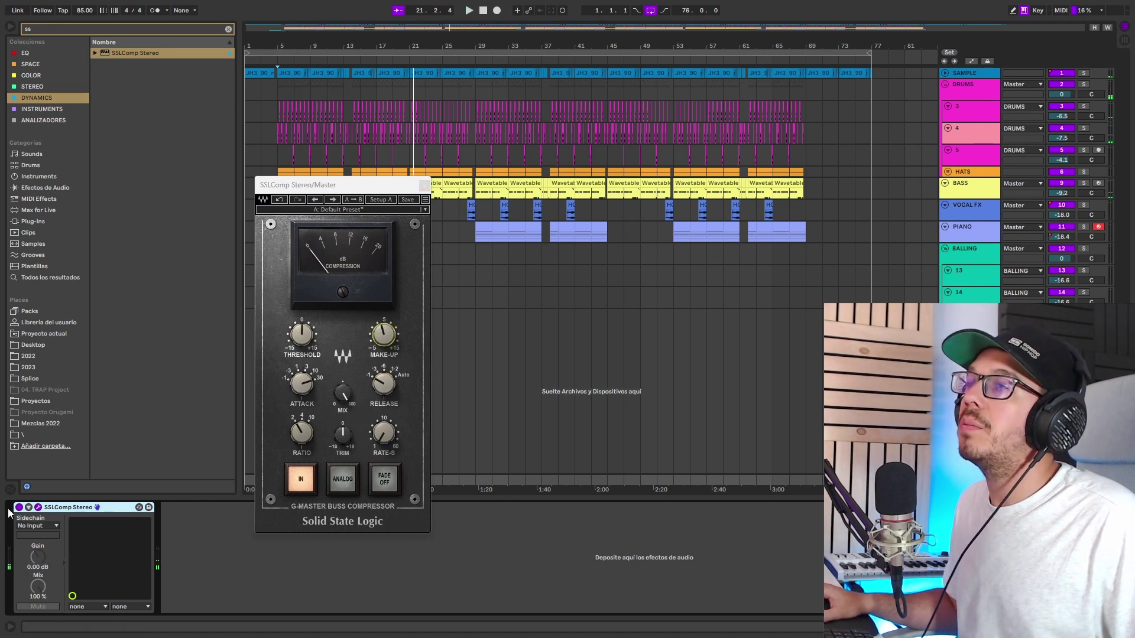
Compare the full mix with the Master compressor bypassed and engaged, replaying each version from bar 5.
left_click(19, 508)
key("space")
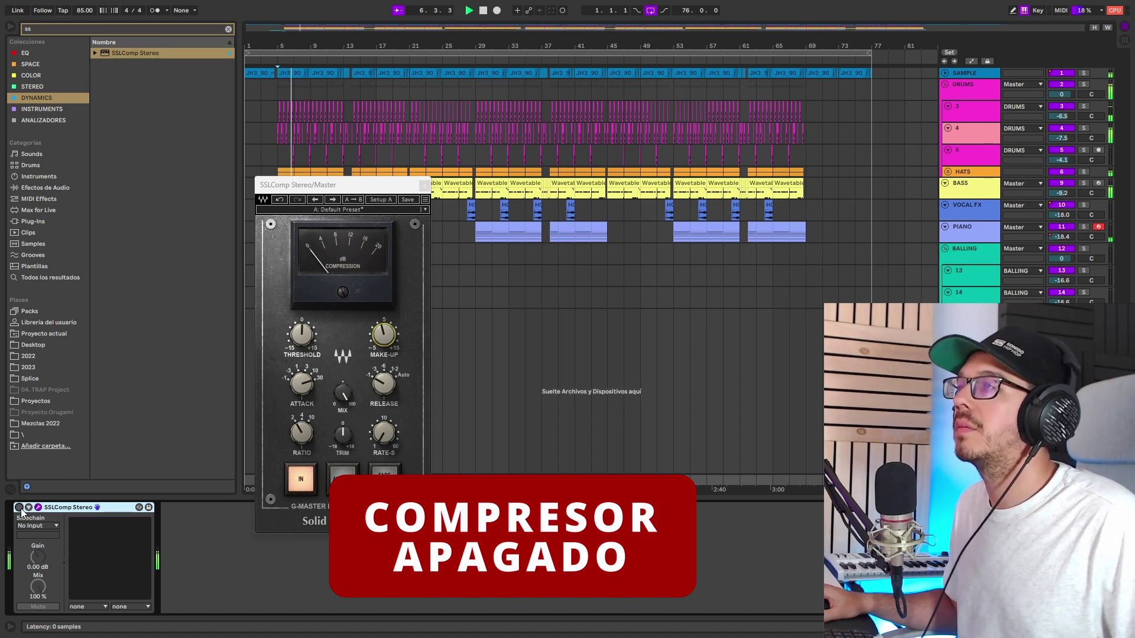
left_click(20, 508)
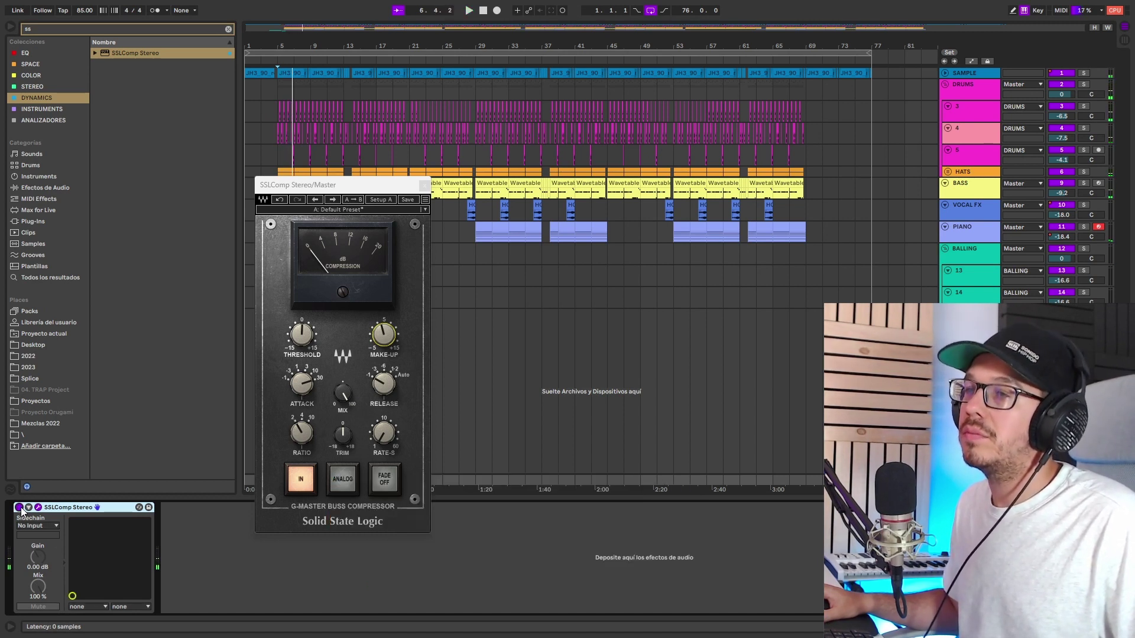
key("space")
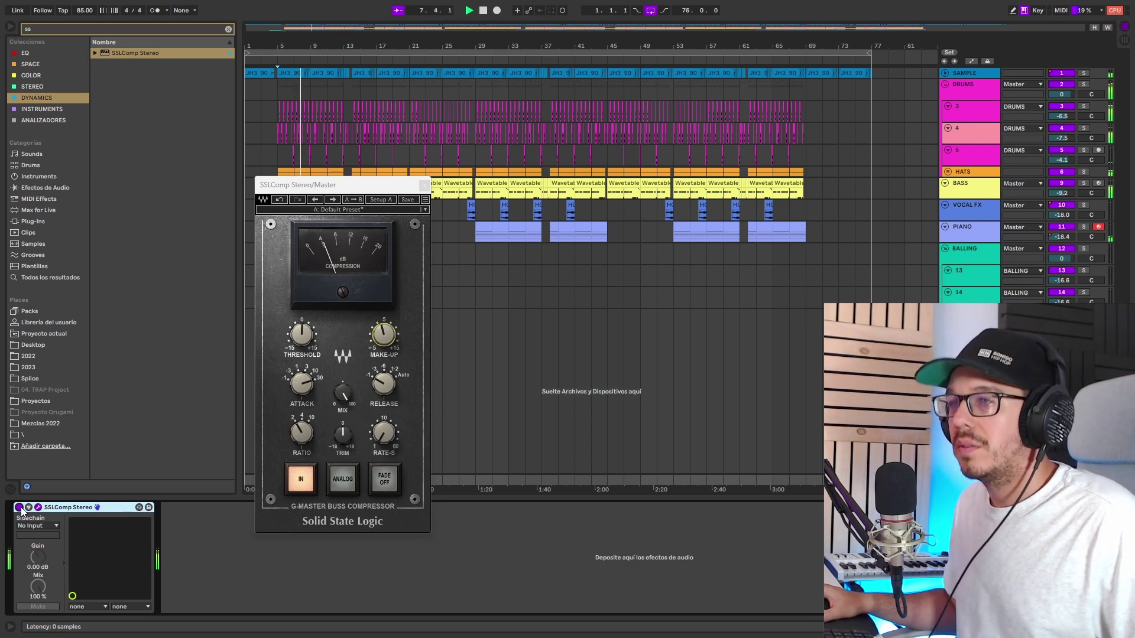
key("space")
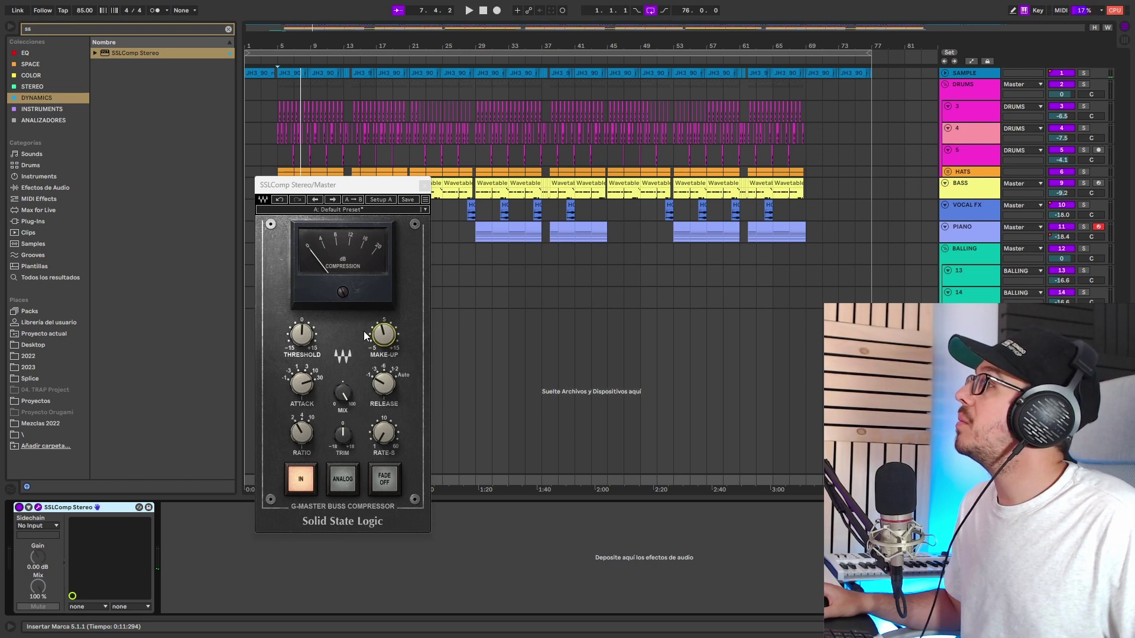
Set up parallel compression on the Master with mix at about 50, ratio at 4:1 and attack shortened below 1 ms.
left_click_drag(343, 393, 306, 345)
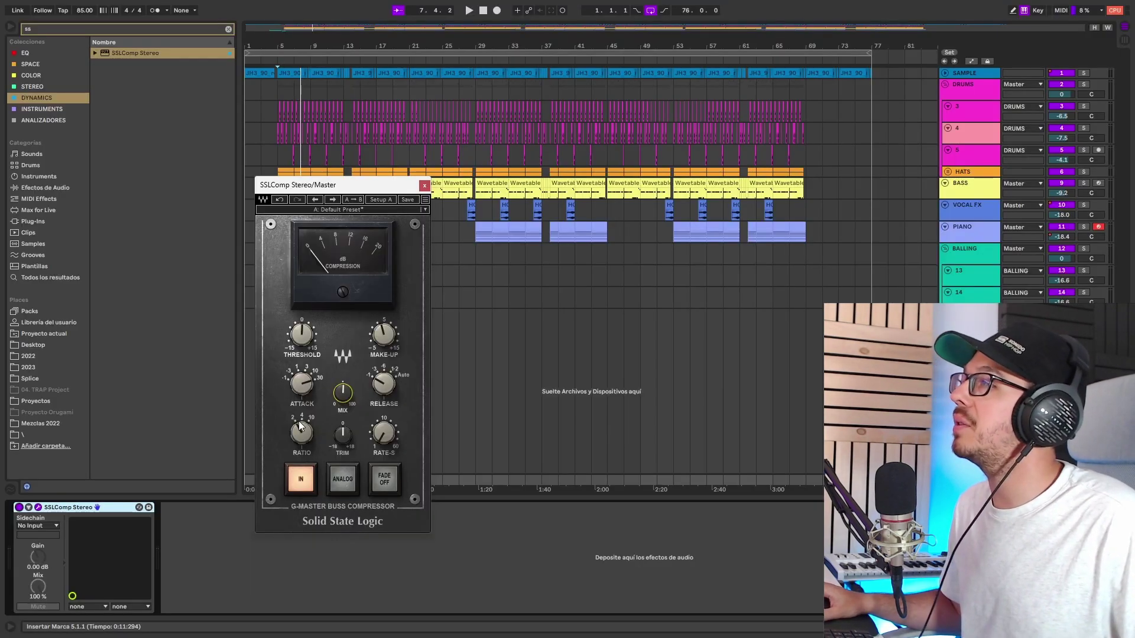
left_click(233, 472)
left_click_drag(302, 432, 303, 418)
left_click_drag(305, 379, 305, 397)
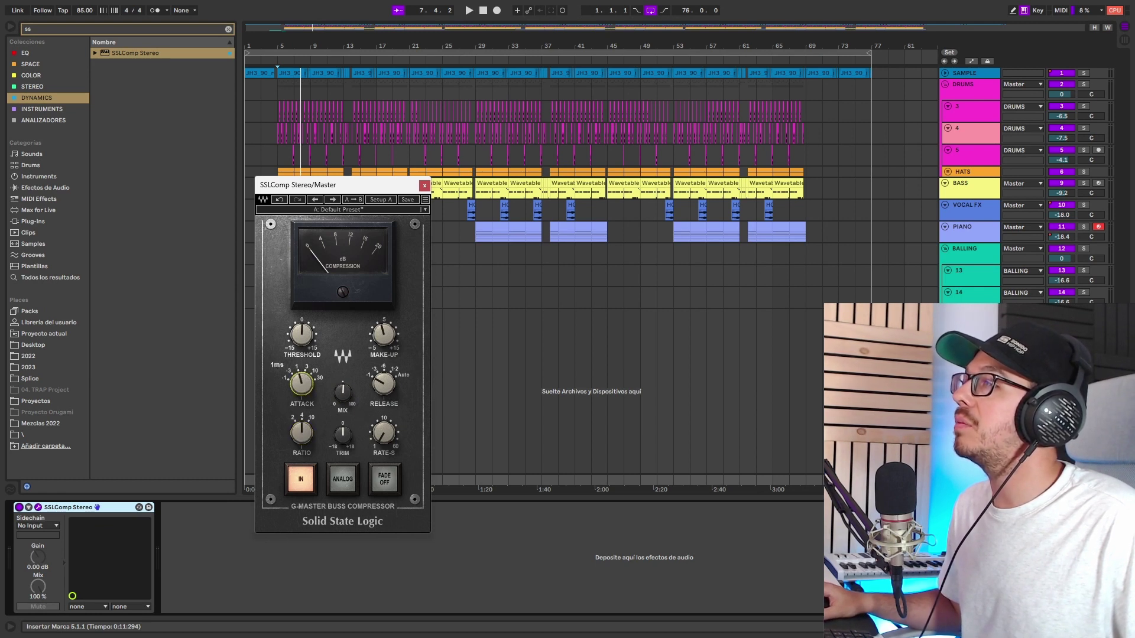
Set the Master compressor's make-up gain to 9.6 while checking the level against bypass, and close its window.
key("space")
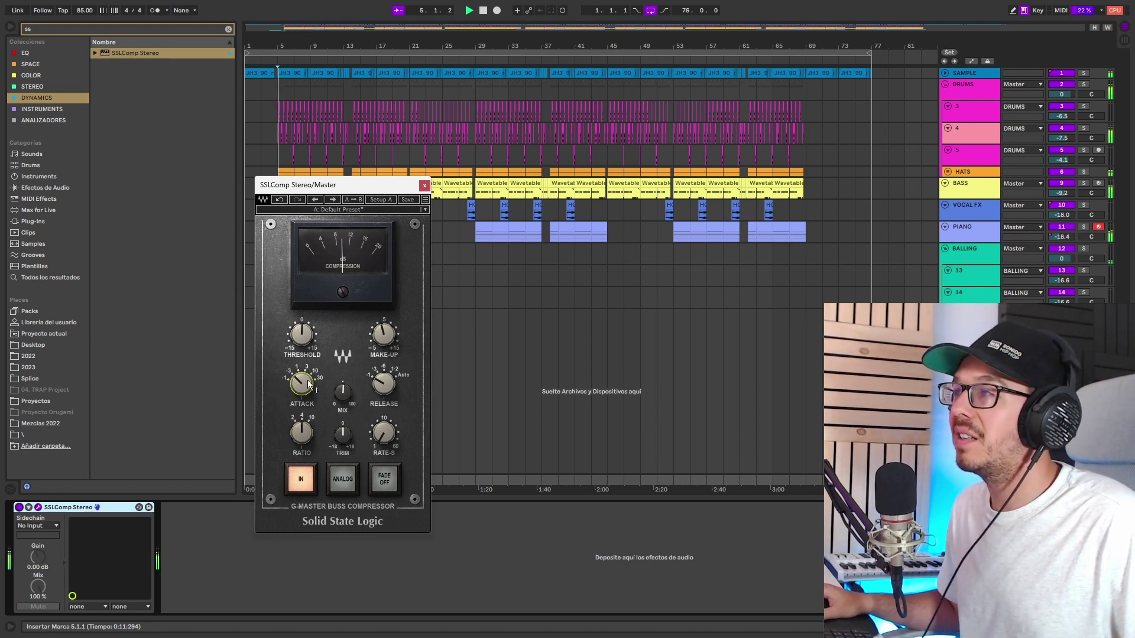
left_click(19, 507)
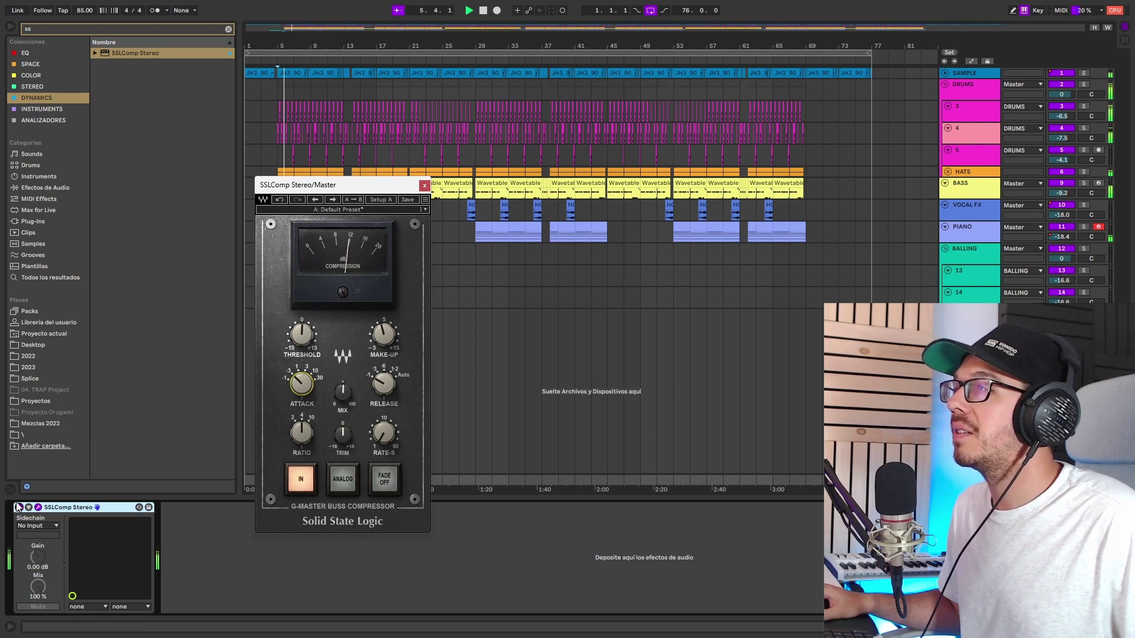
left_click(19, 508)
left_click_drag(386, 345, 386, 326)
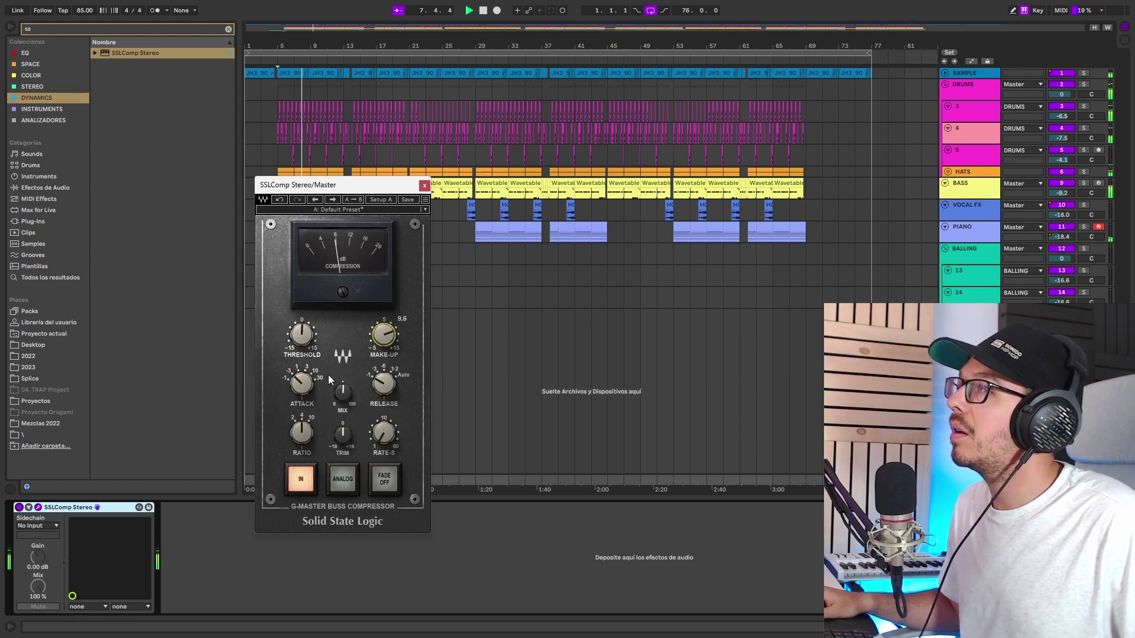
left_click(425, 186)
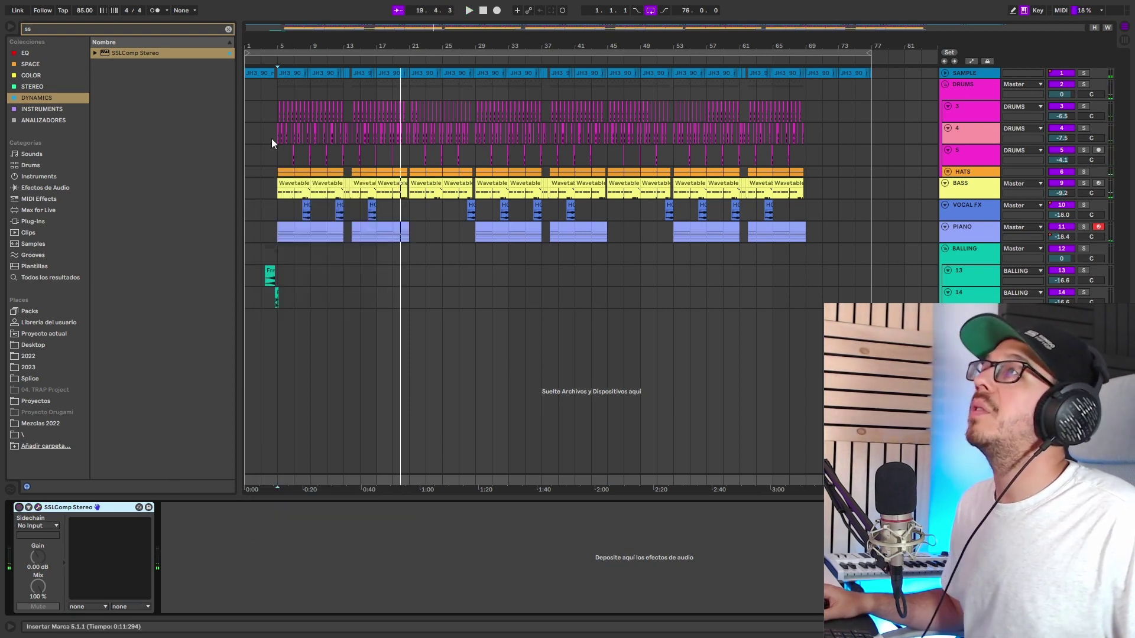
Show the mixer's track levels and add a Limiter with 6.90 dB gain after the compressor on the Master track.
left_click(228, 29)
key("Tab")
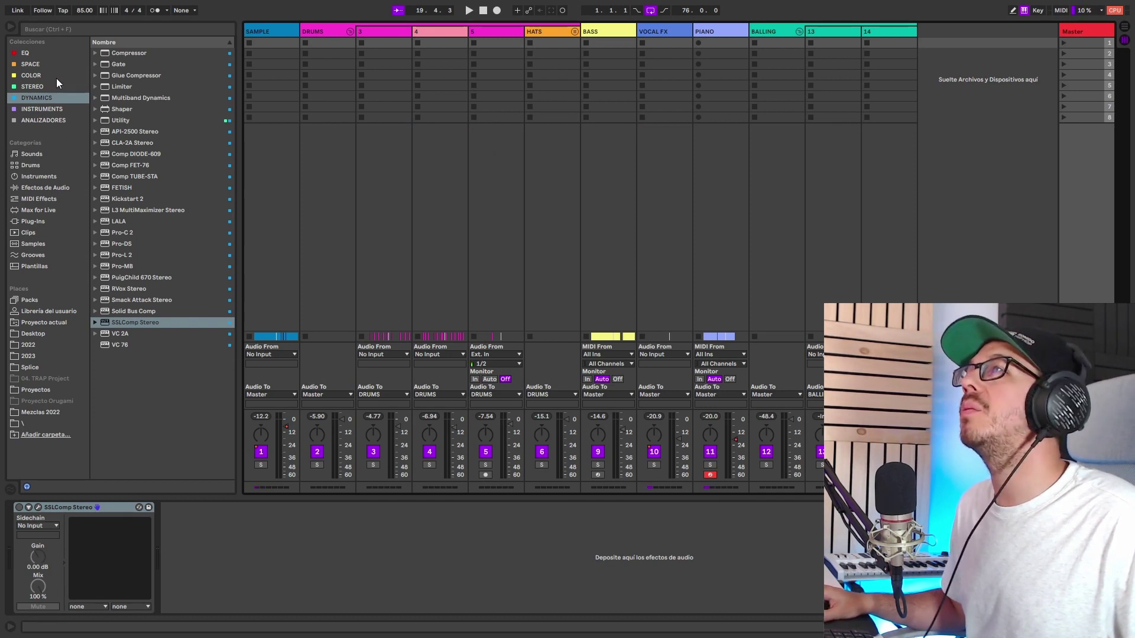
left_click(48, 26)
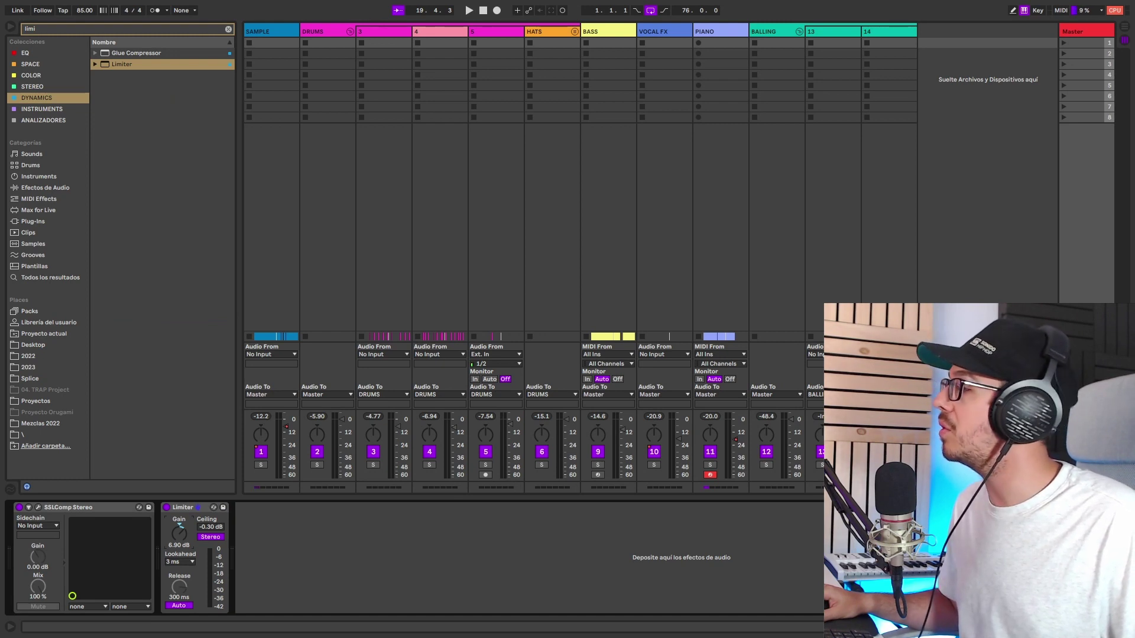
Play the full mix through the Limiter and compare it with the Master compressor bypassed and engaged.
key("space")
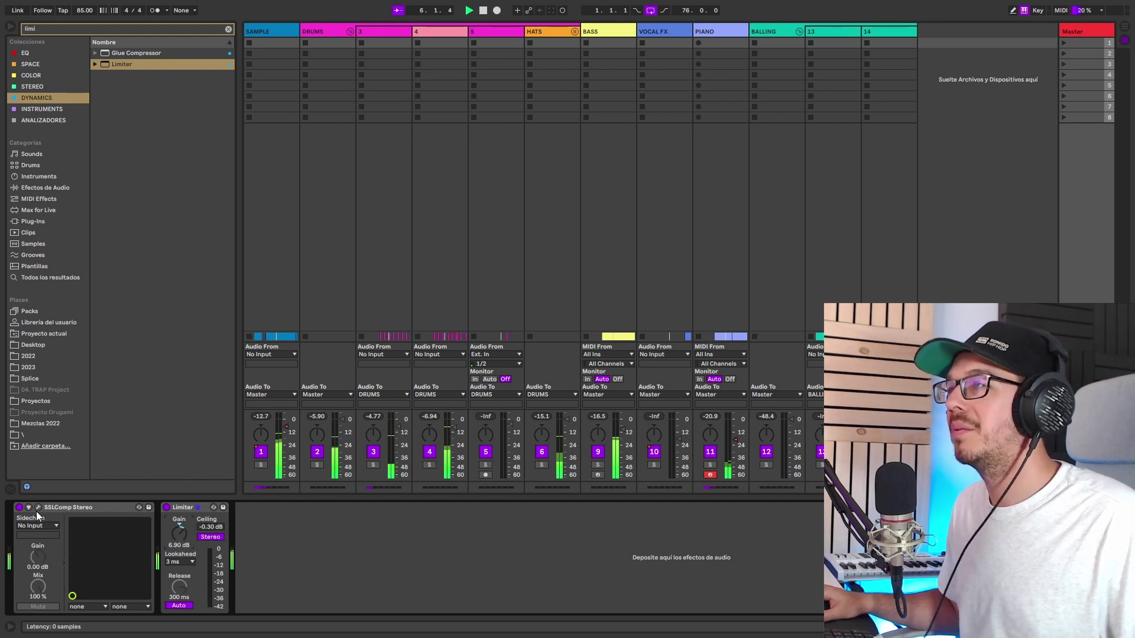
left_click(20, 508)
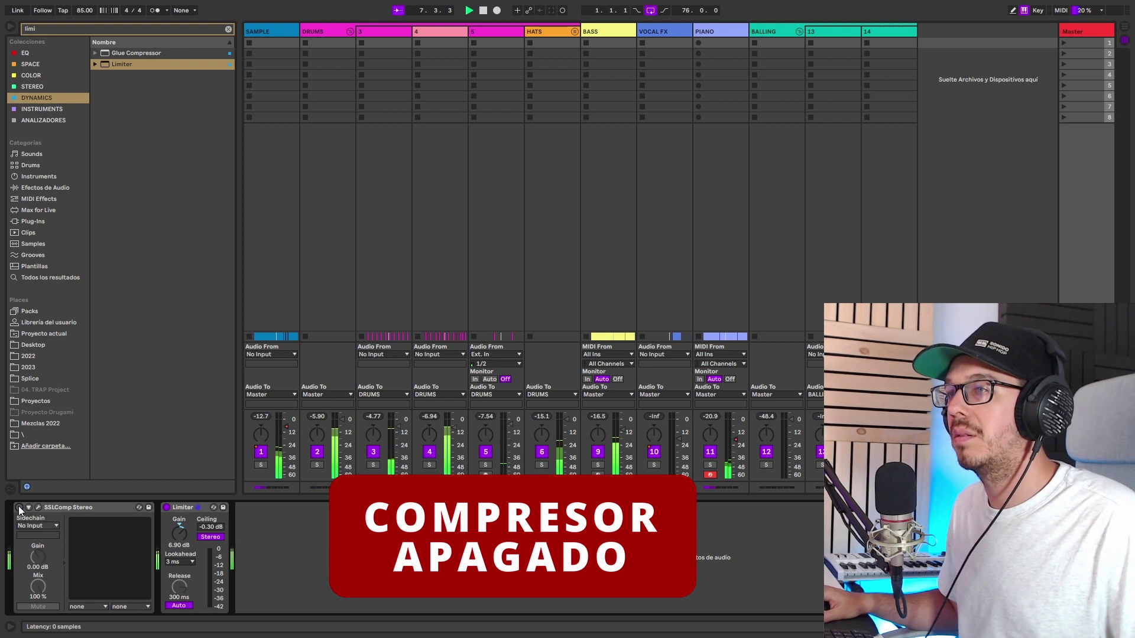
left_click(19, 508)
Open the Master compressor's window, try its Trim at 2.2 and return it to 0.
left_click(38, 507)
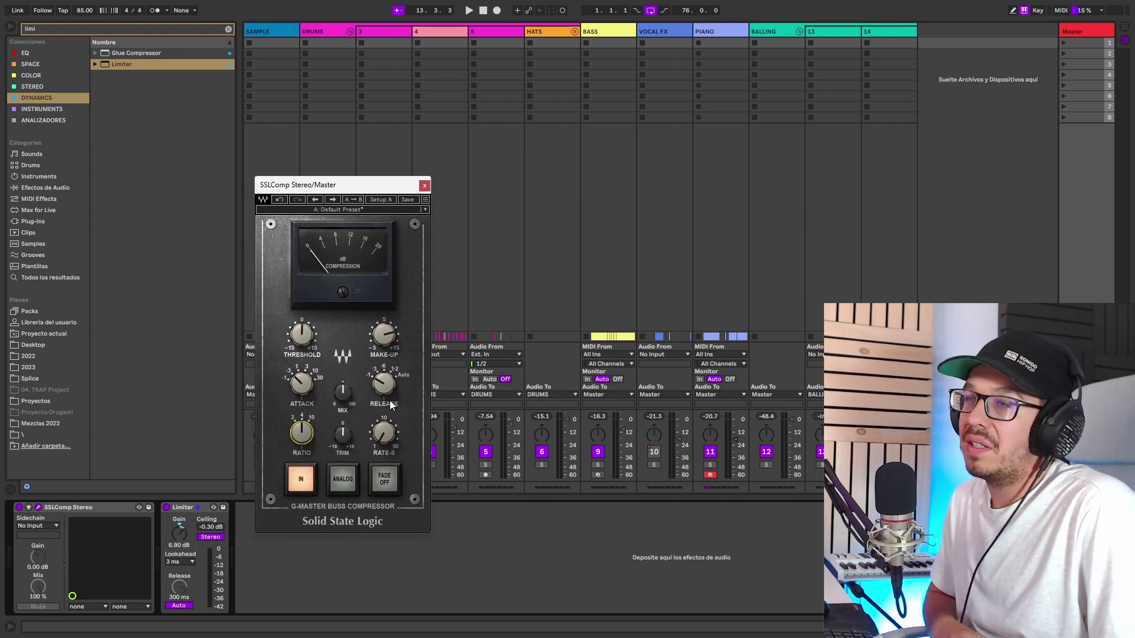
mouse_move(342, 386)
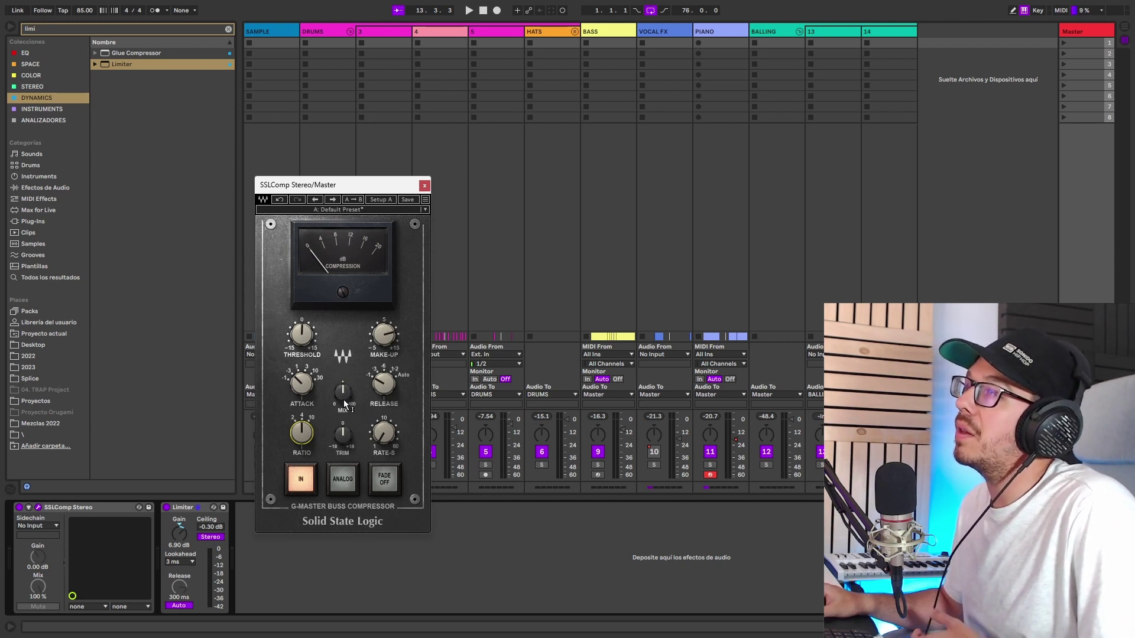
mouse_move(349, 398)
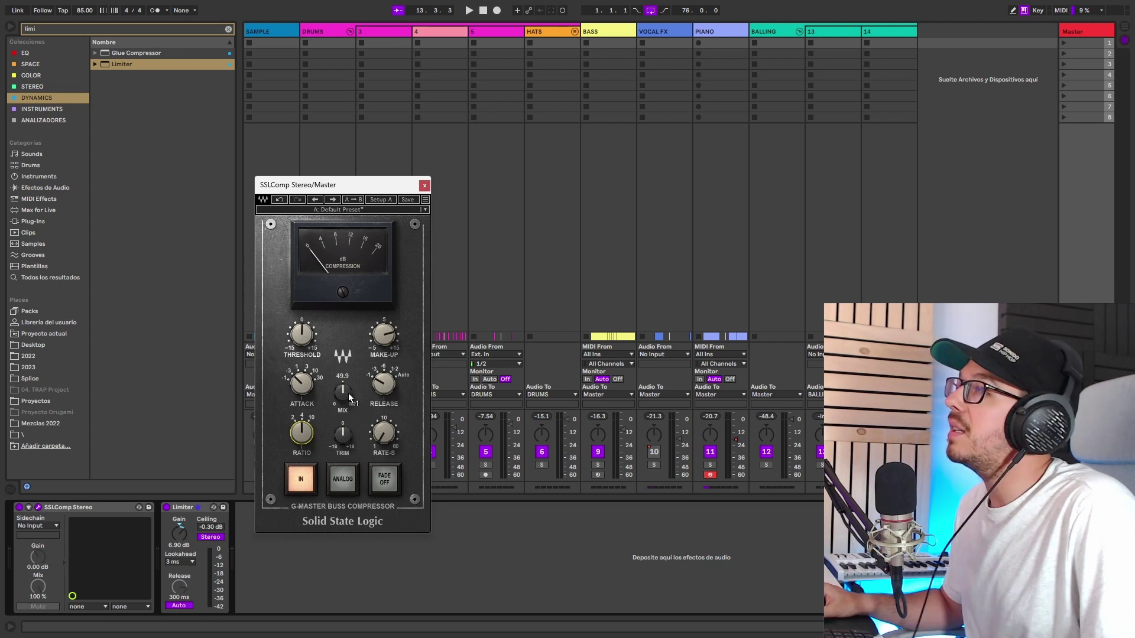
mouse_move(299, 394)
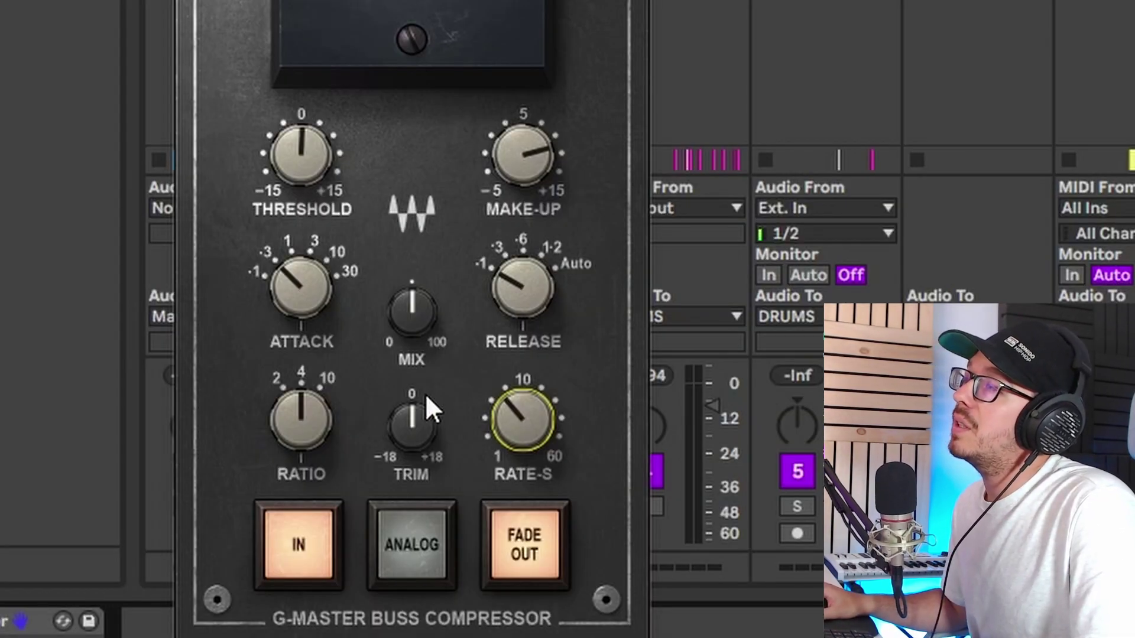
mouse_move(417, 440)
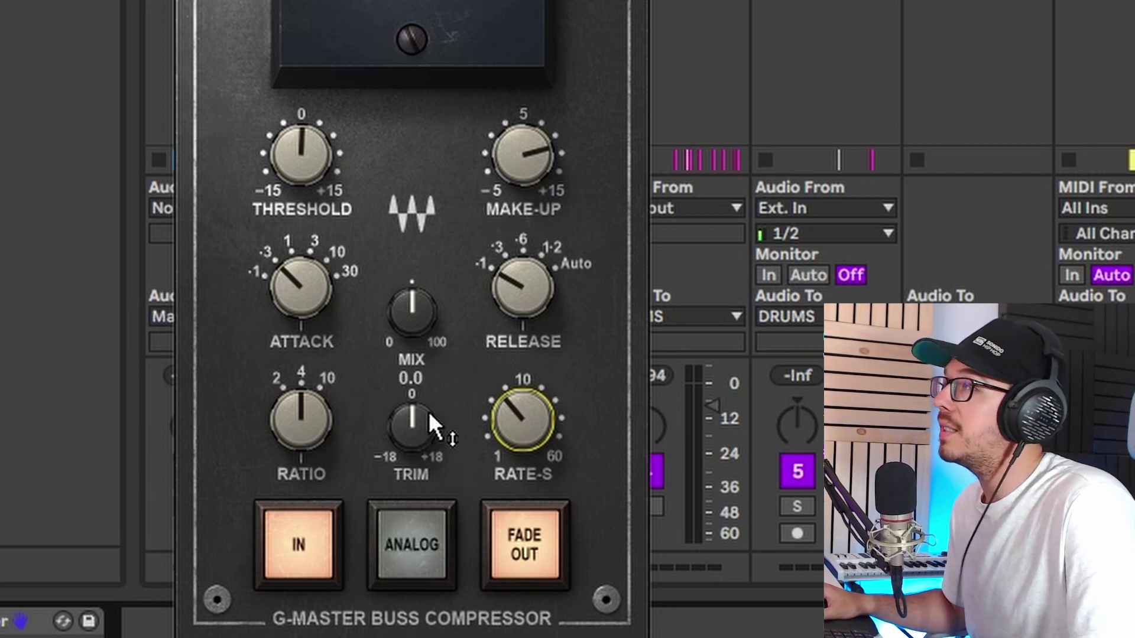
mouse_move(542, 134)
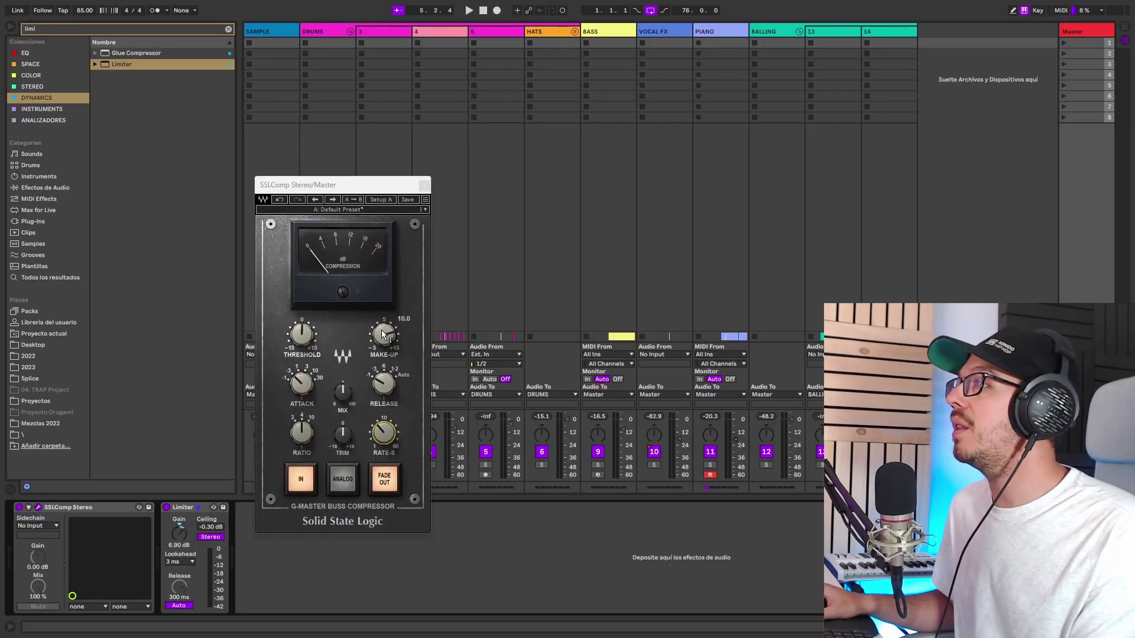
left_click_drag(343, 442, 343, 433)
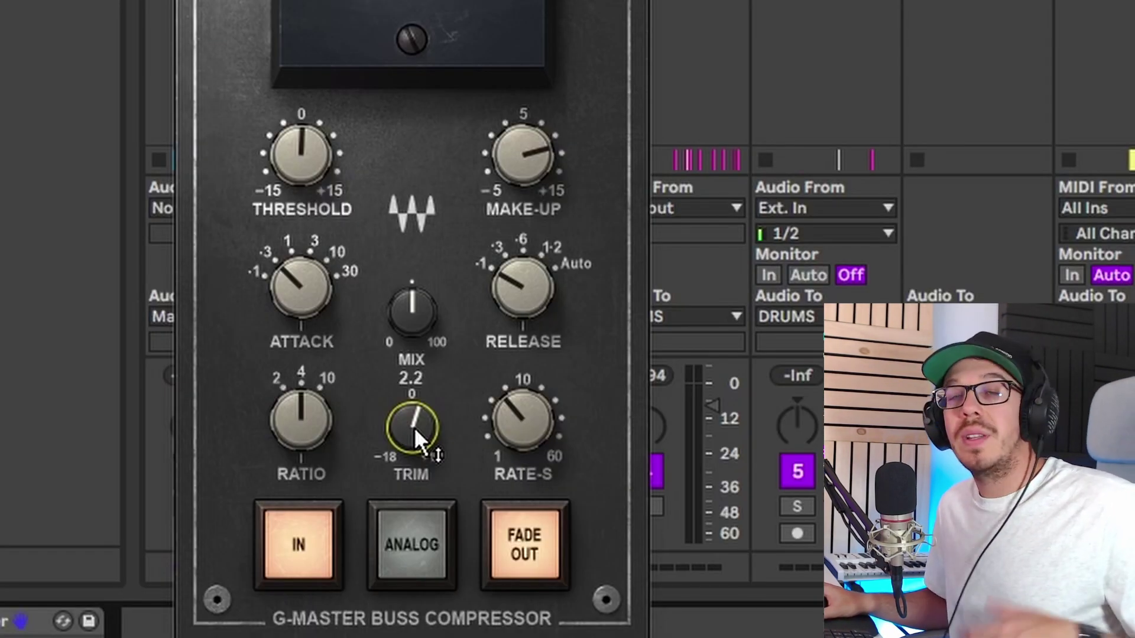
left_click_drag(415, 437, 416, 444)
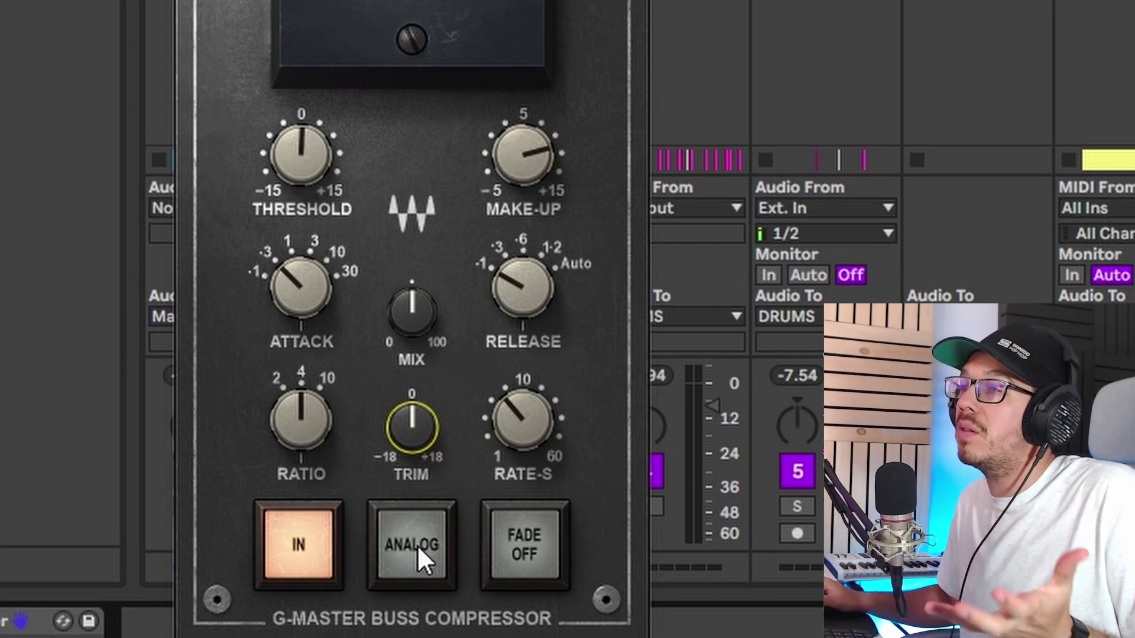
Switch the Master compressor's Analog mode on and back off.
left_click(417, 545)
left_click(417, 545)
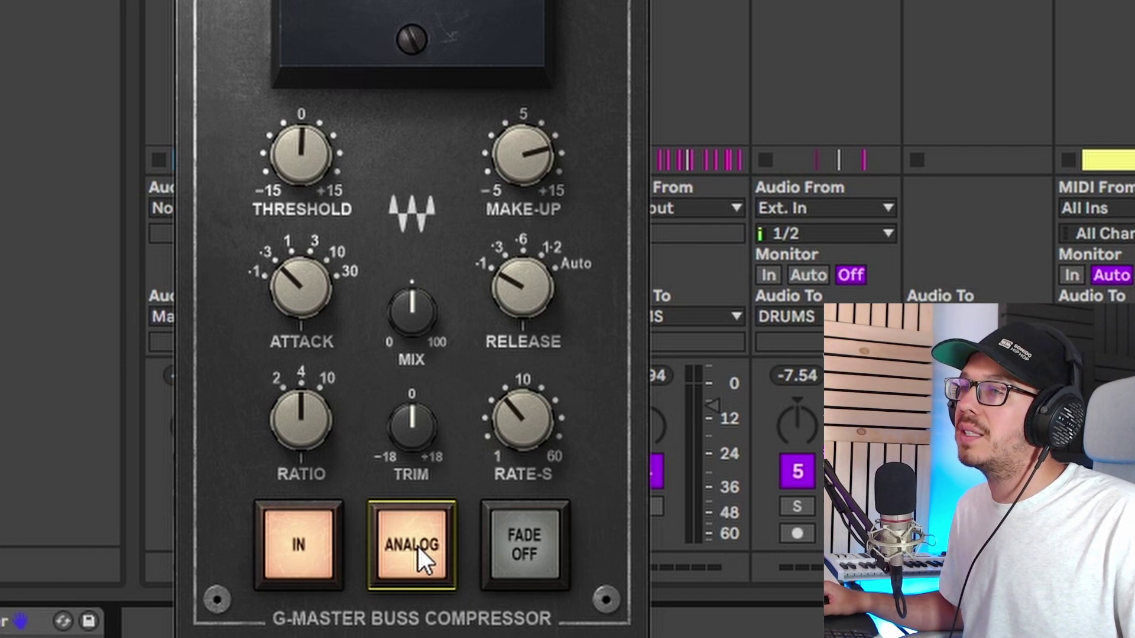
left_click(418, 545)
Activate the Master compressor's Fade and audition the fade-in during playback with Rate-S at 7 and at 2.
left_click(526, 544)
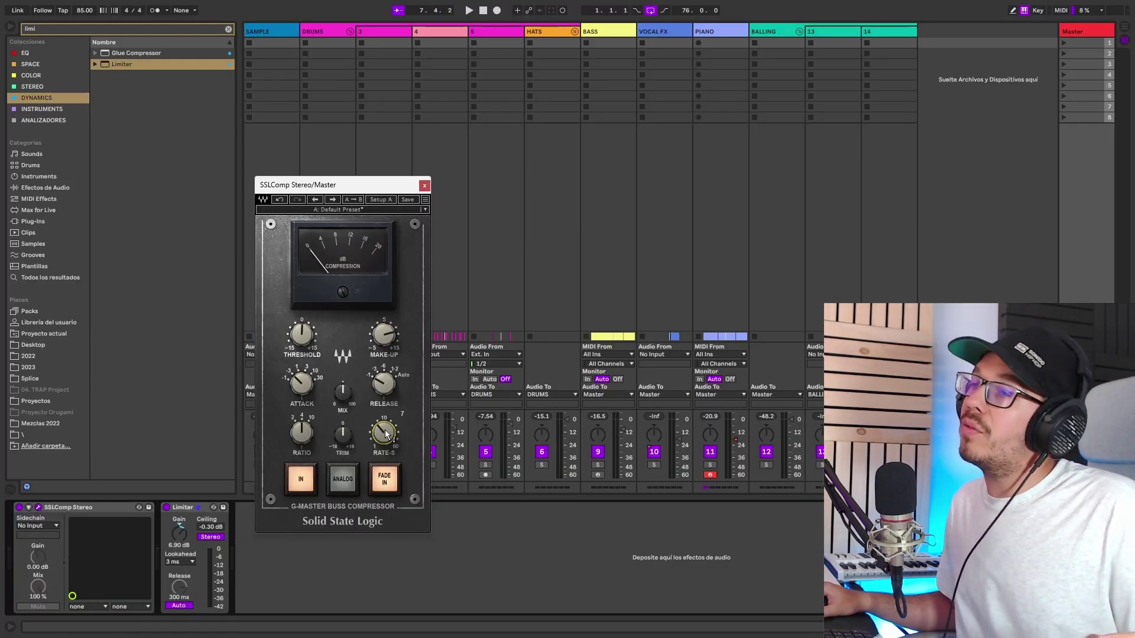
key("space")
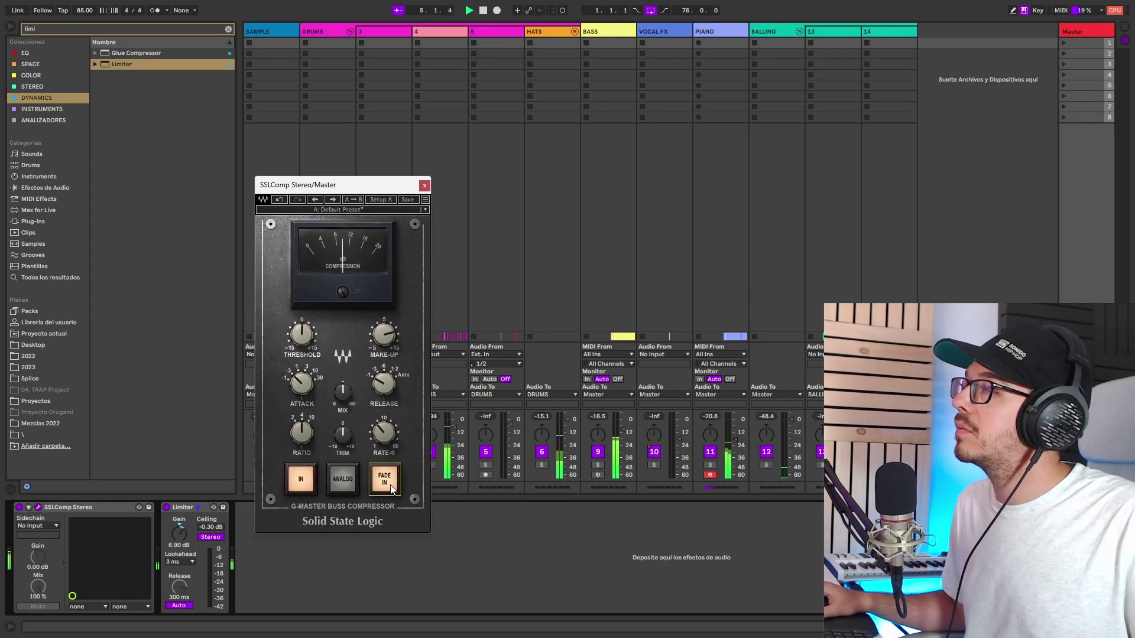
key("space")
left_click(383, 435)
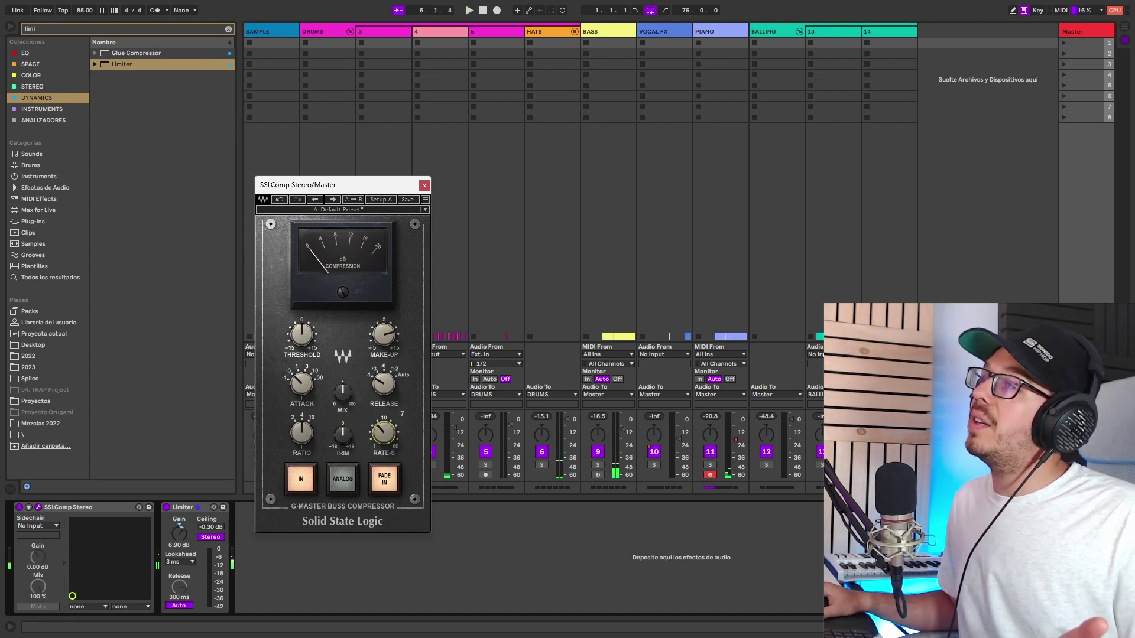
left_click_drag(383, 434, 384, 443)
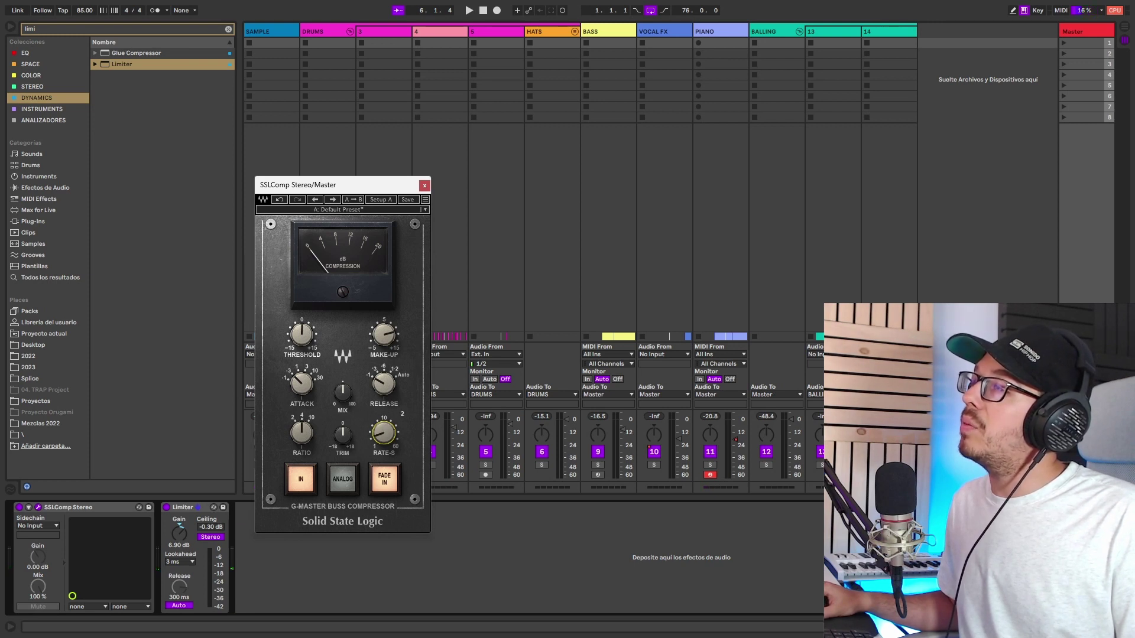
key("space")
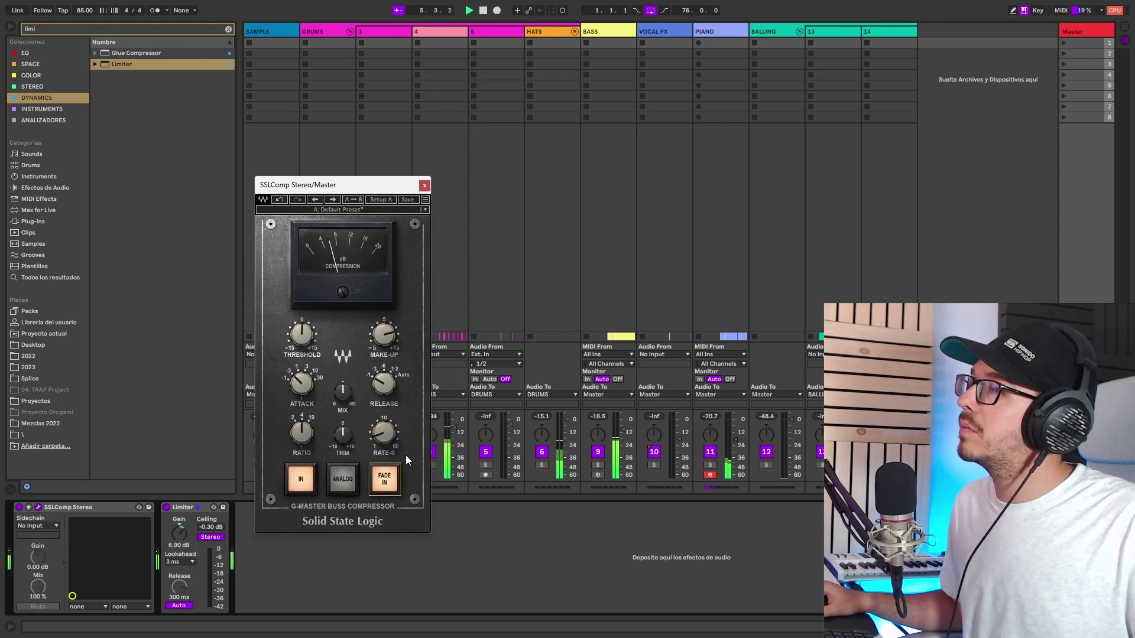
Trigger the Master compressor's fade-out and shorten Rate-S to slightly below 10.
left_click(395, 487)
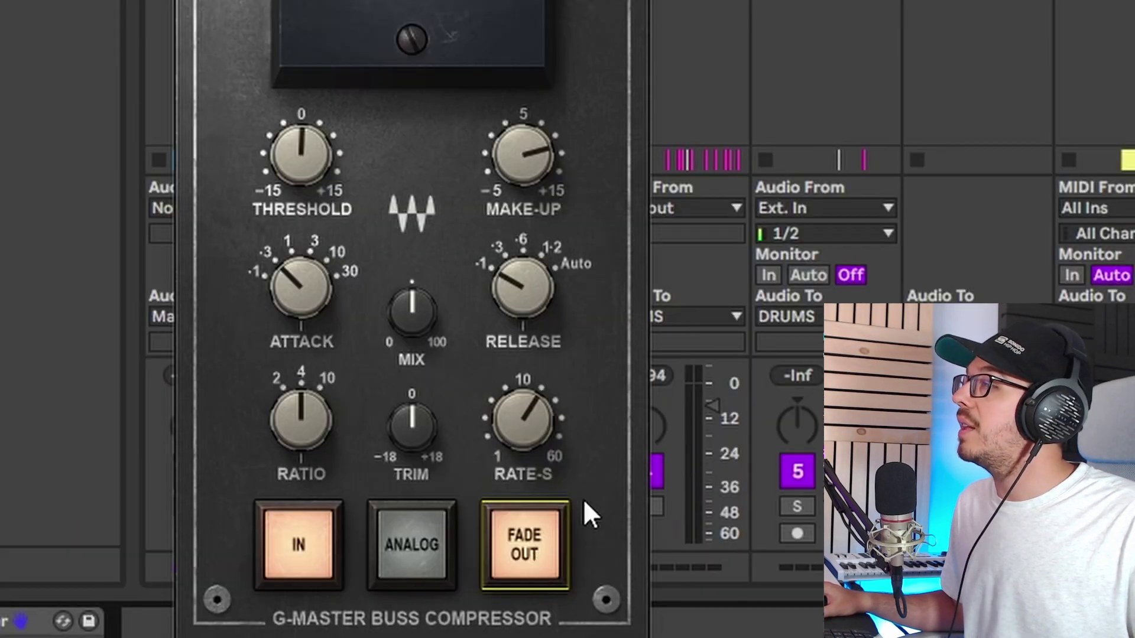
left_click_drag(523, 420, 522, 439)
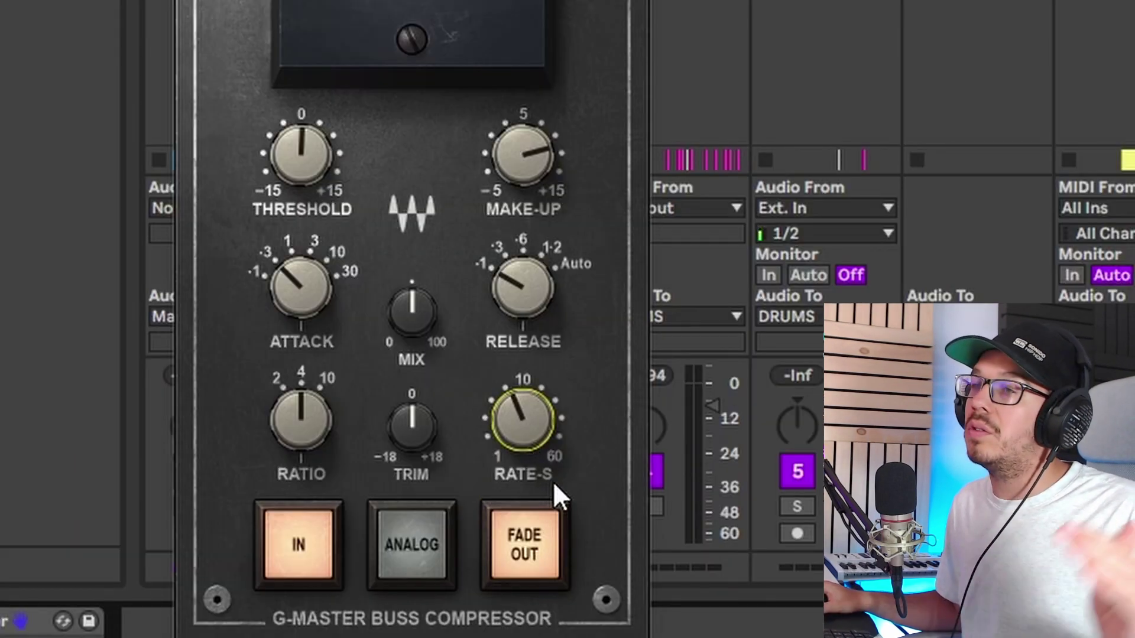